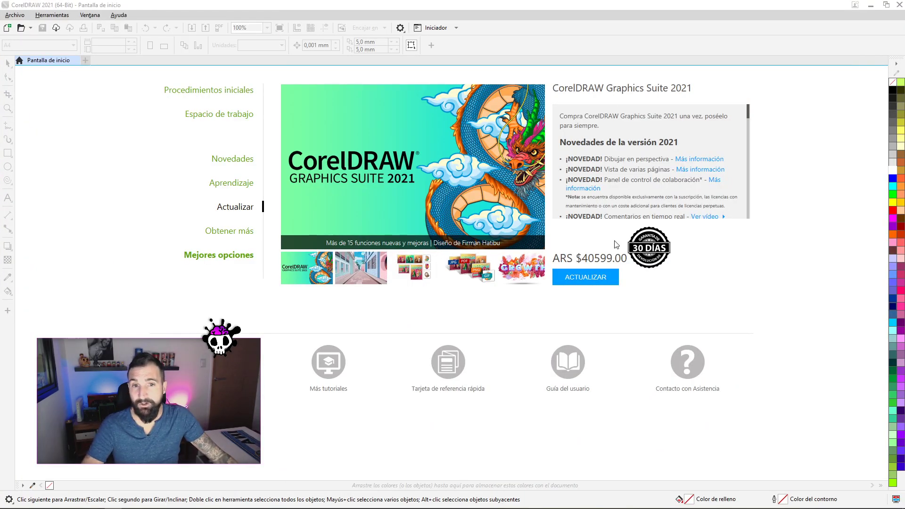
# - Bring up the new-document settings, preset to 1920 × 1920 px at 300 ppi
pyautogui.click(8, 27)
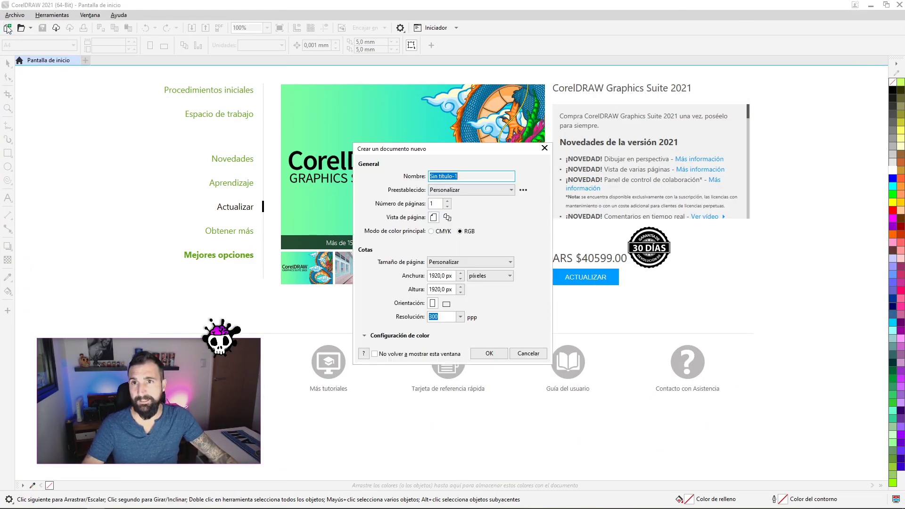
# - Create the blank 1920 × 1920 px square document and zoom out until the whole page fits
pyautogui.click(490, 353)
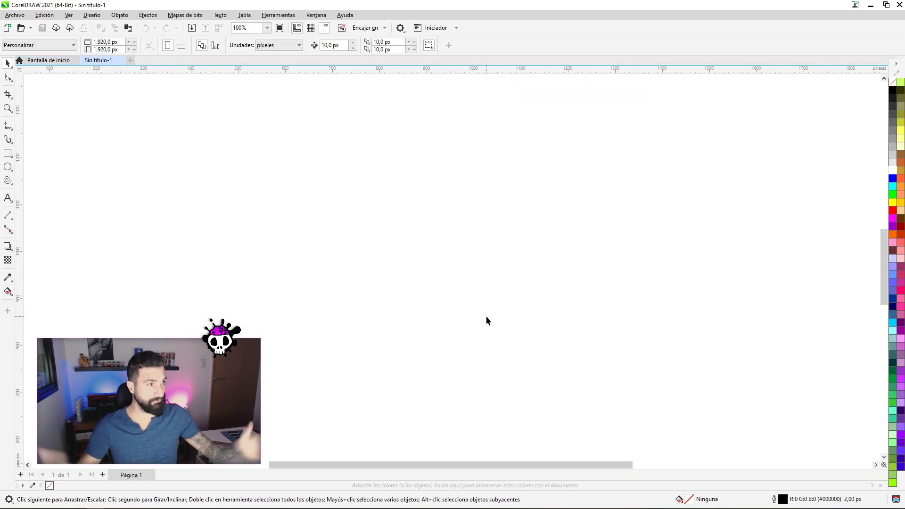
pyautogui.scroll(-2, 476, 199)
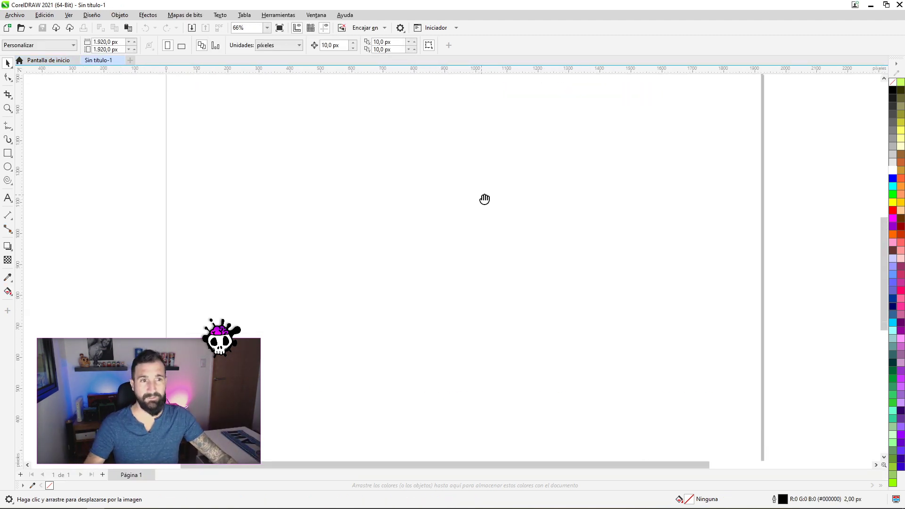
pyautogui.scroll(-1, 482, 194)
pyautogui.scroll(-1, 504, 205)
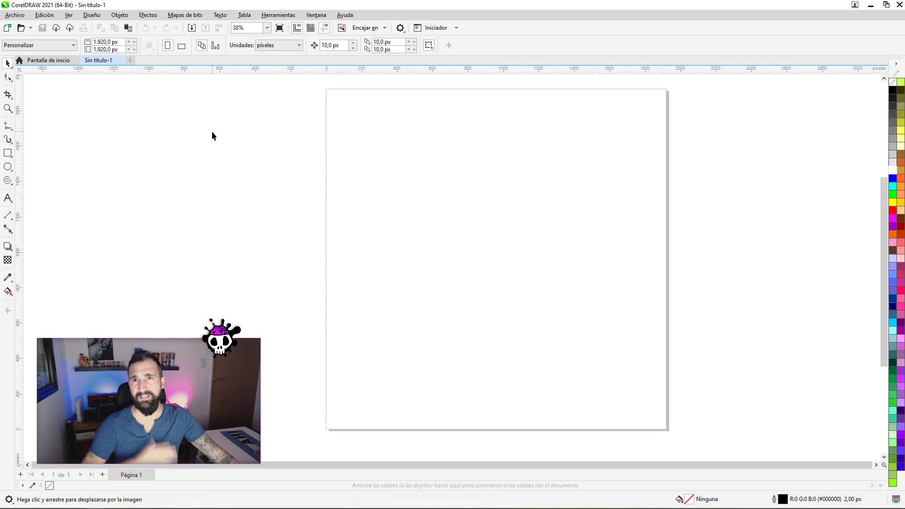
# - Import photos 1.jpg–4.jpg and place all four on the page
pyautogui.click(13, 15)
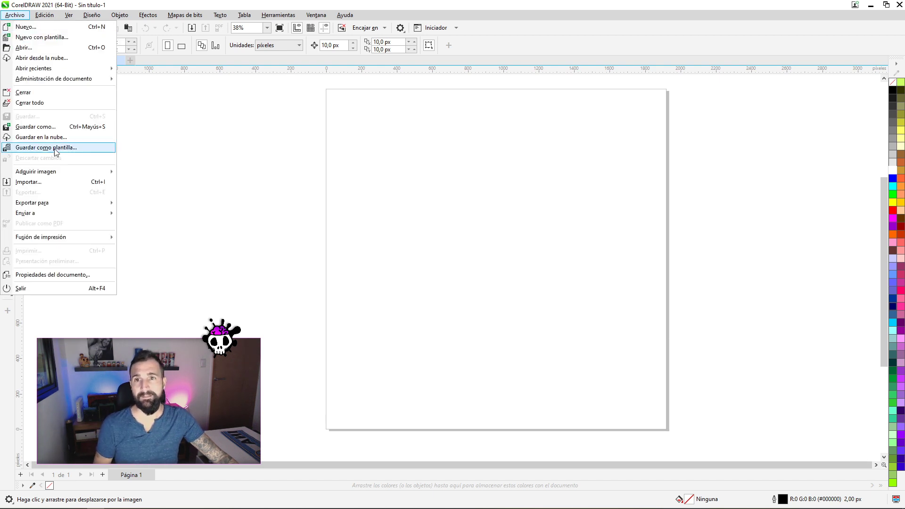
pyautogui.click(334, 195)
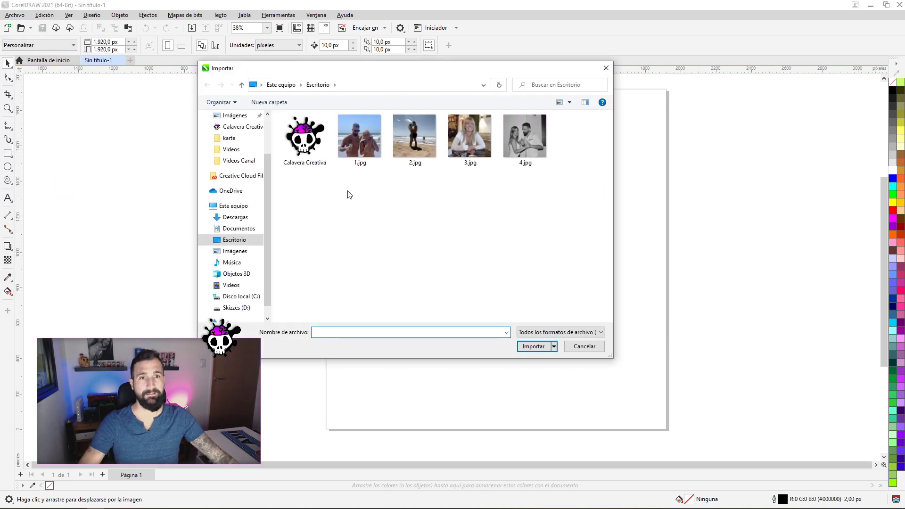
pyautogui.moveTo(348, 194); pyautogui.dragTo(542, 125)
pyautogui.click(537, 351)
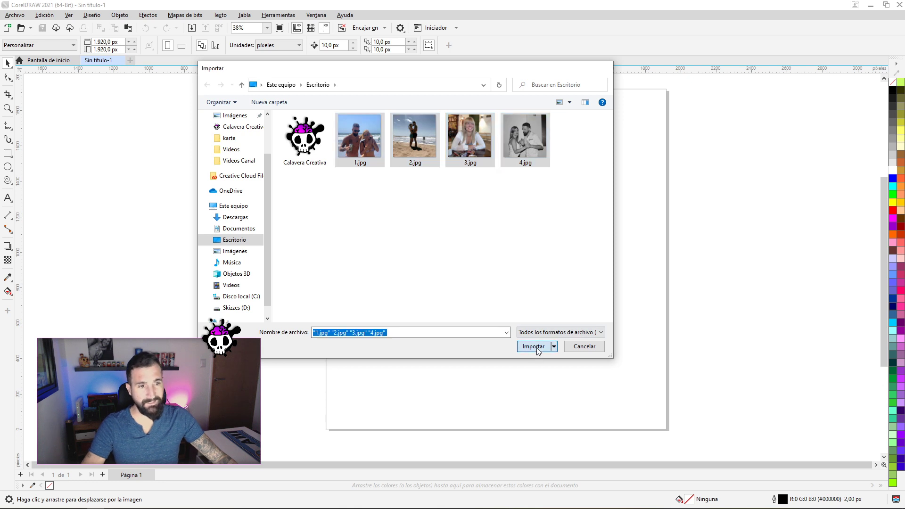
pyautogui.click(369, 94)
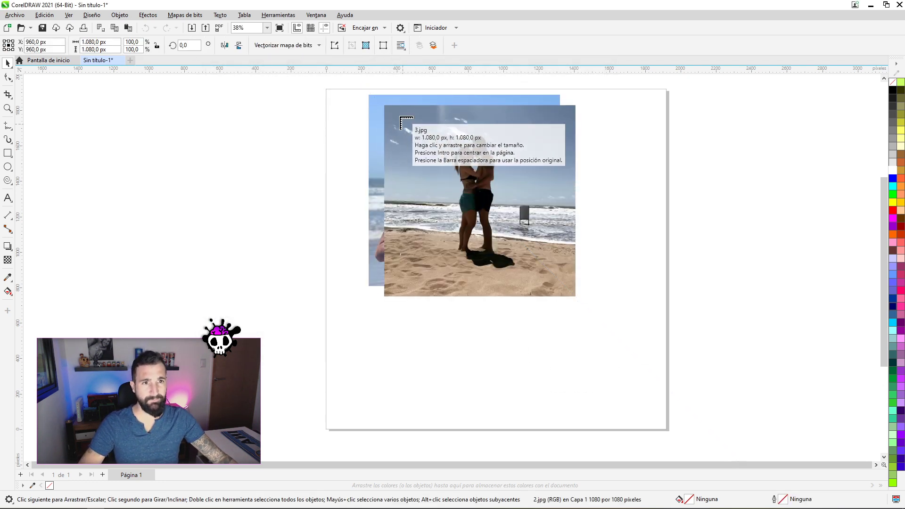
pyautogui.click(399, 115)
pyautogui.click(405, 122)
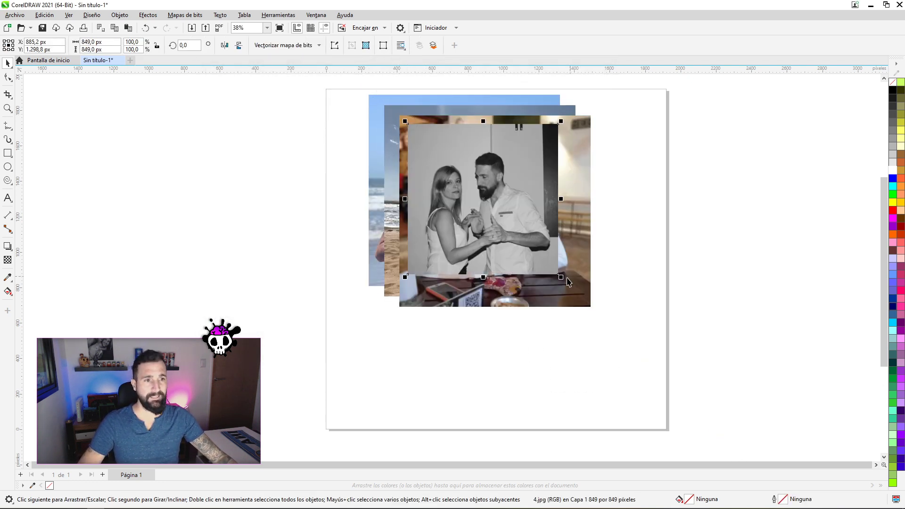
# - Enlarge the black-and-white photo to 1080 px and gather all photos into a stack right of the page
pyautogui.moveTo(561, 278); pyautogui.dragTo(622, 339)
pyautogui.moveTo(618, 217); pyautogui.dragTo(849, 193)
pyautogui.moveTo(474, 189)
pyautogui.mouseDown()
pyautogui.moveTo(202, 164)
pyautogui.moveTo(583, 333)
pyautogui.mouseUp()
pyautogui.moveTo(466, 173); pyautogui.dragTo(379, 264)
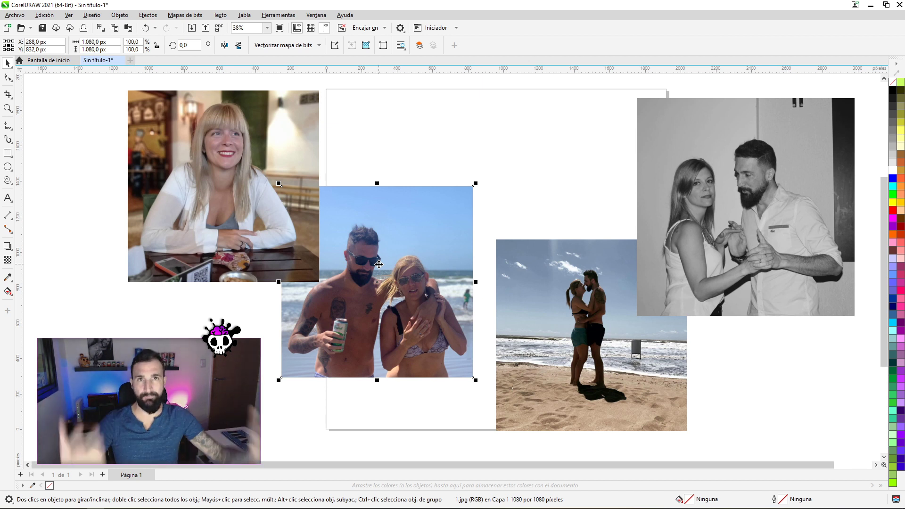
pyautogui.moveTo(651, 188); pyautogui.dragTo(606, 213)
pyautogui.press('Escape')
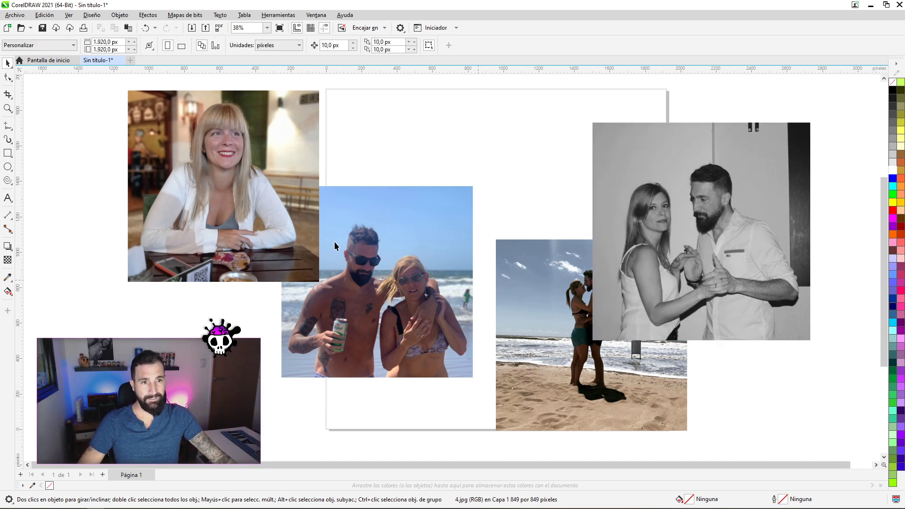
pyautogui.click(233, 238)
pyautogui.moveTo(264, 226); pyautogui.dragTo(740, 248)
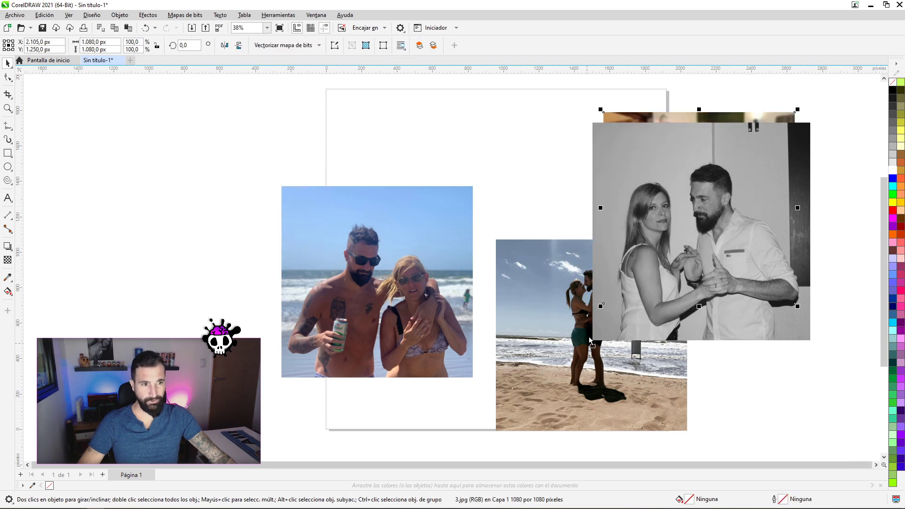
pyautogui.moveTo(542, 330); pyautogui.dragTo(634, 227)
pyautogui.moveTo(413, 263); pyautogui.dragTo(697, 207)
# - Centre-align the four photos on each other and scale the stack to 500 px
pyautogui.hotkey('ctrl', 'a')
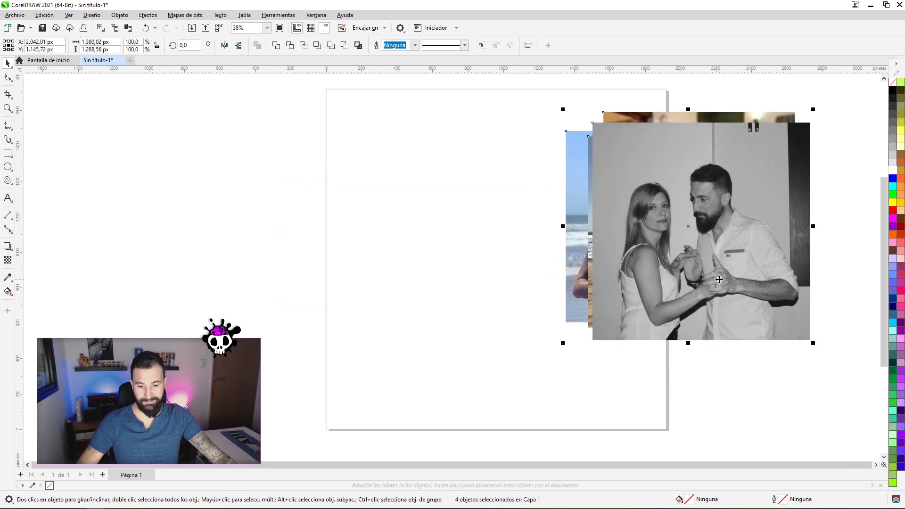
pyautogui.press('e')
pyautogui.press('c')
pyautogui.moveTo(773, 115); pyautogui.dragTo(708, 164)
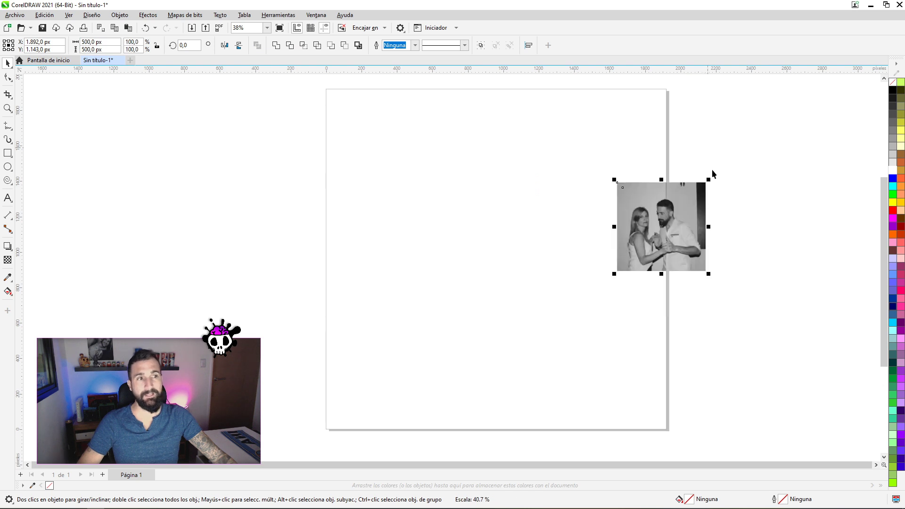
# - Put the woman's photo on top of the stack and shrink it to about 440 px
pyautogui.click(580, 301)
pyautogui.click(681, 208)
pyautogui.hotkey('ctrl', 'pagedown')
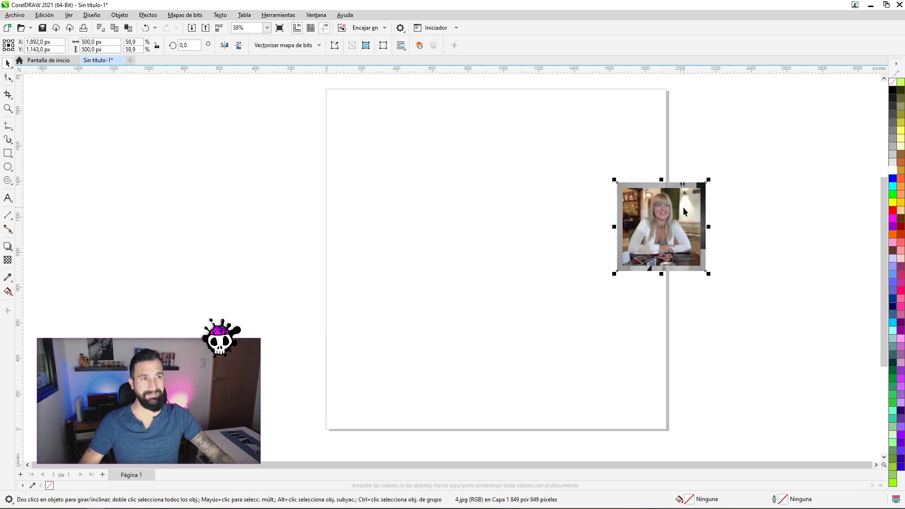
pyautogui.scroll(1, 712, 184)
pyautogui.moveTo(712, 182); pyautogui.dragTo(702, 189)
pyautogui.scroll(-1, 629, 218)
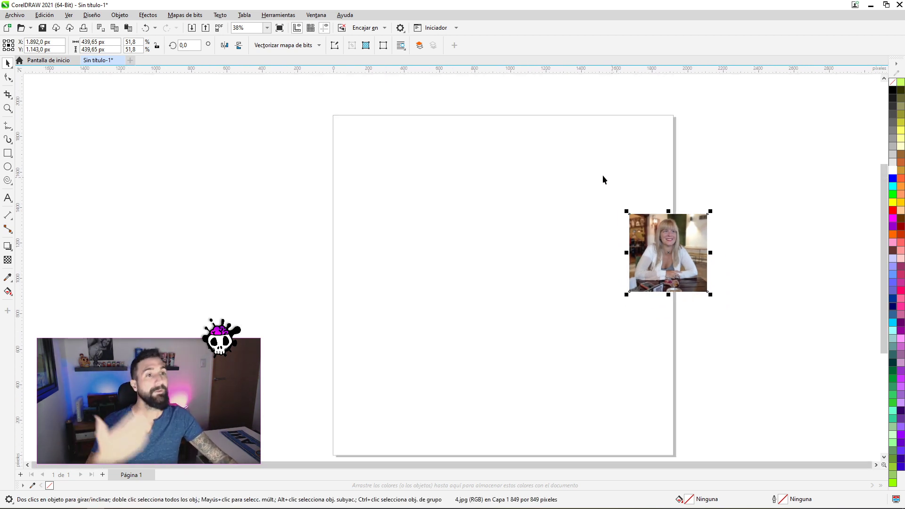
pyautogui.click(622, 193)
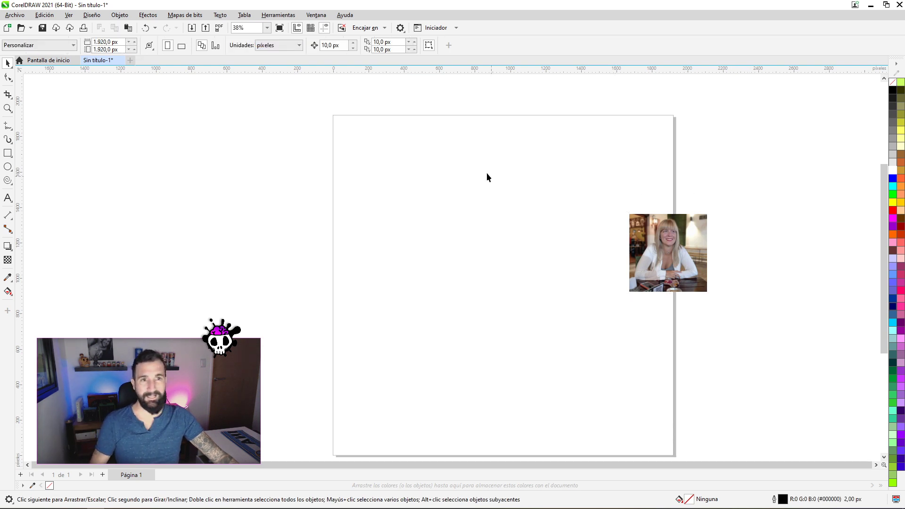
# - Draw a square of about 1247 px on the page with the Rectangle tool
pyautogui.moveTo(487, 177); pyautogui.dragTo(88, 182)
pyautogui.click(12, 153)
pyautogui.moveTo(334, 151); pyautogui.dragTo(461, 297)
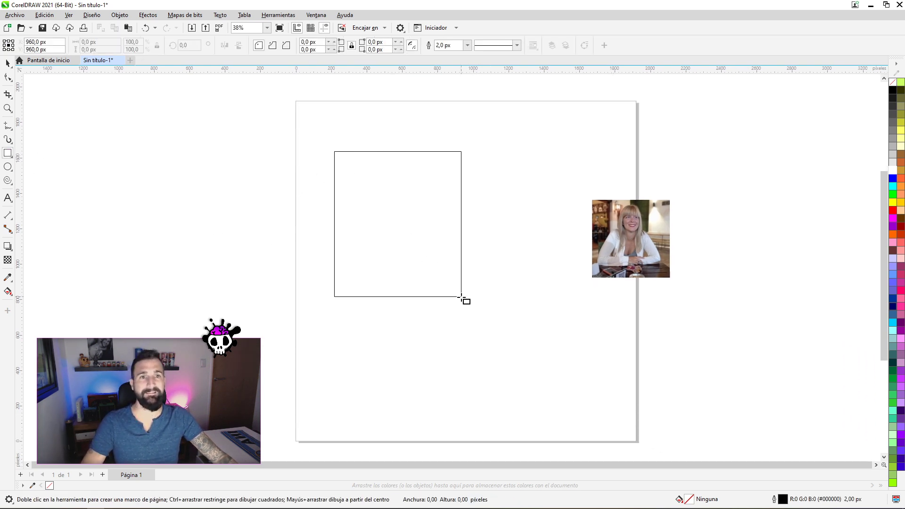
pyautogui.moveTo(470, 300); pyautogui.dragTo(493, 328)
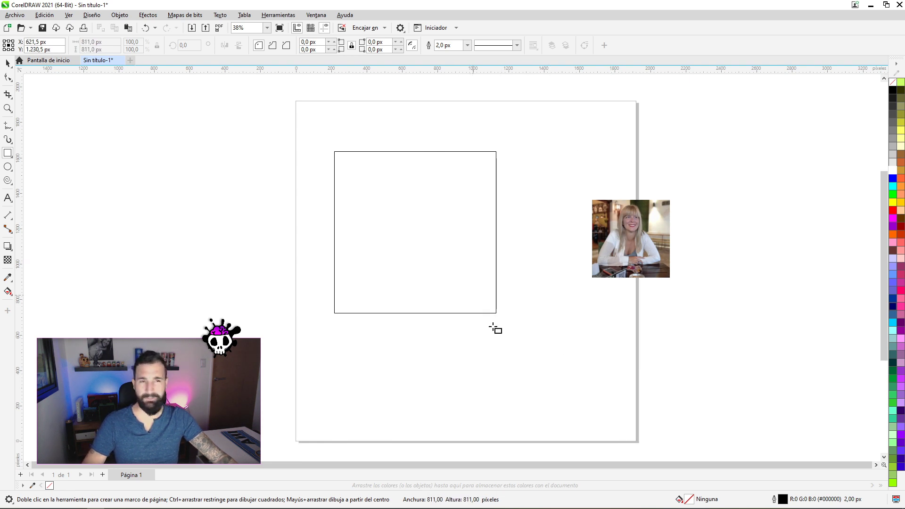
pyautogui.moveTo(491, 326)
pyautogui.mouseDown()
pyautogui.moveTo(537, 372)
pyautogui.moveTo(505, 278)
pyautogui.moveTo(394, 192)
pyautogui.moveTo(408, 196)
pyautogui.moveTo(338, 164)
pyautogui.moveTo(564, 382)
pyautogui.moveTo(556, 372)
pyautogui.mouseUp()
pyautogui.click(7, 63)
pyautogui.click(186, 207)
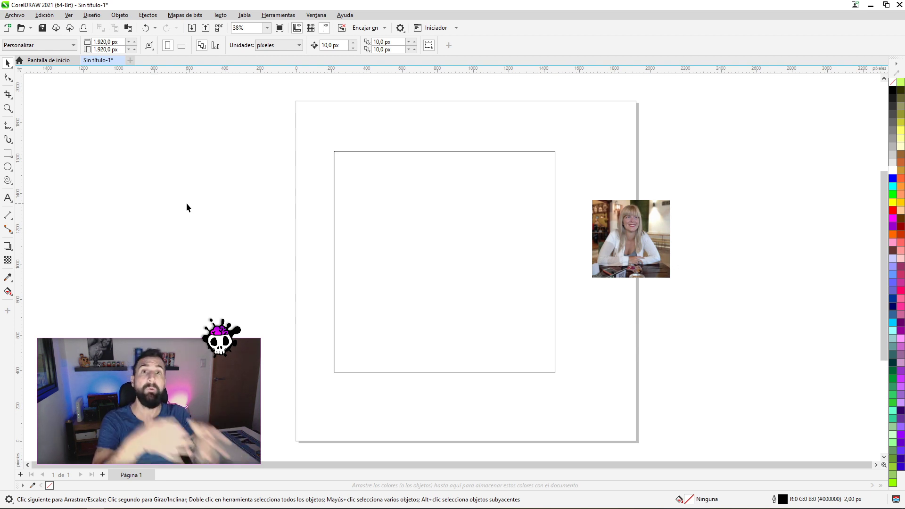
# - Centre the square on the page with P
pyautogui.click(555, 283)
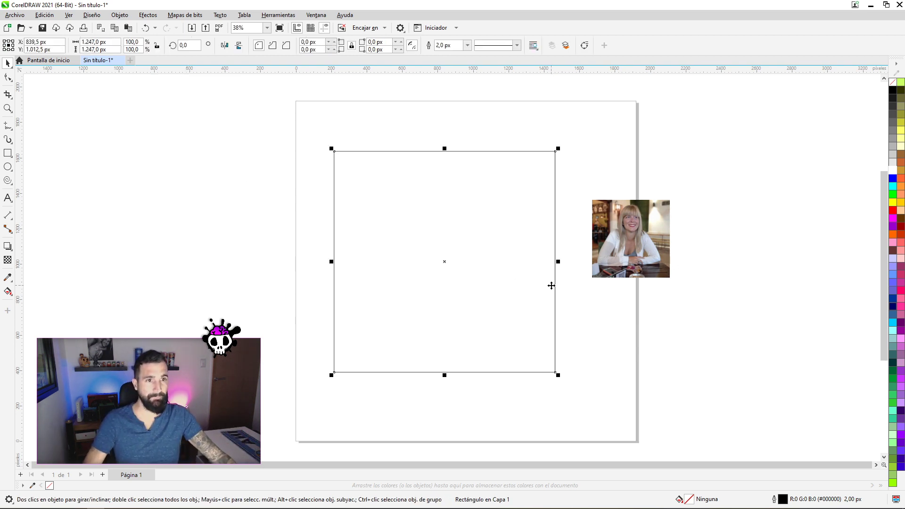
pyautogui.press('p')
pyautogui.press('Escape')
pyautogui.hotkey('ctrl', 'z')
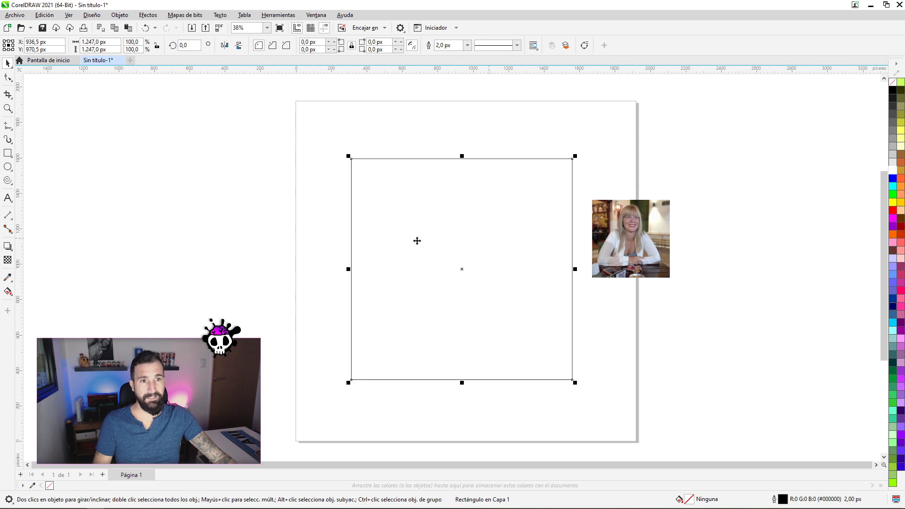
pyautogui.press('p')
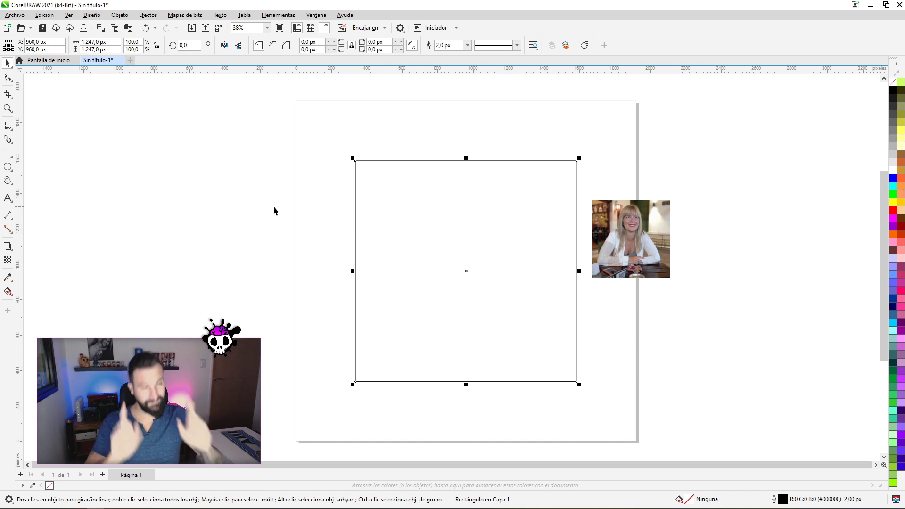
pyautogui.click(8, 247)
# - Apply an inward contour to the square, remove it, and resize the square from its corner
pyautogui.click(51, 257)
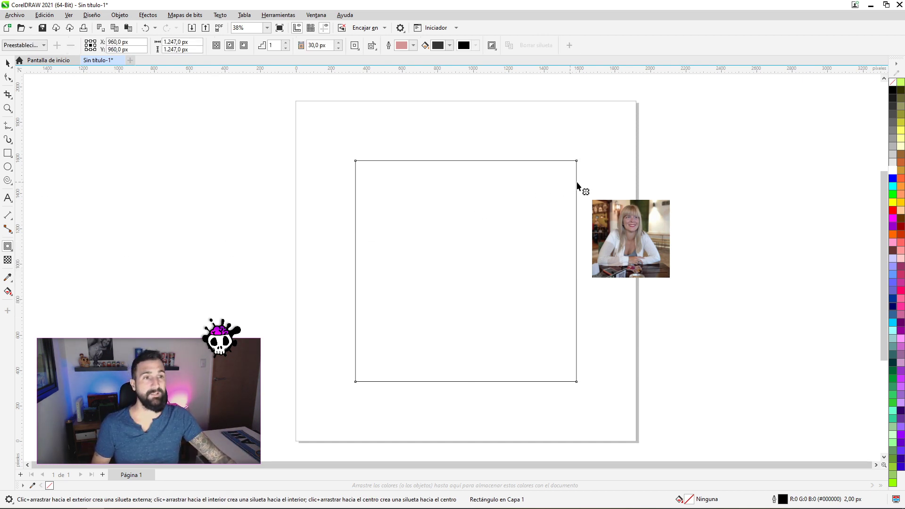
pyautogui.moveTo(561, 170); pyautogui.dragTo(561, 174)
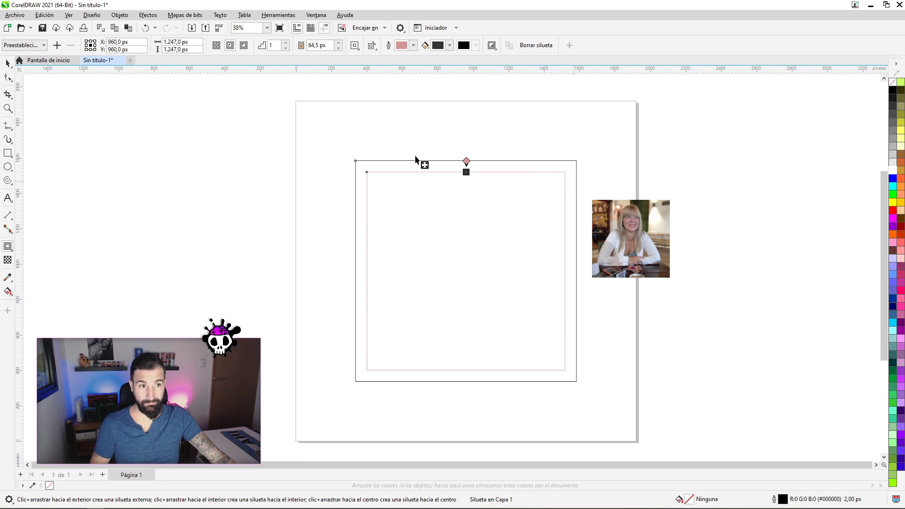
pyautogui.click(8, 64)
pyautogui.click(537, 45)
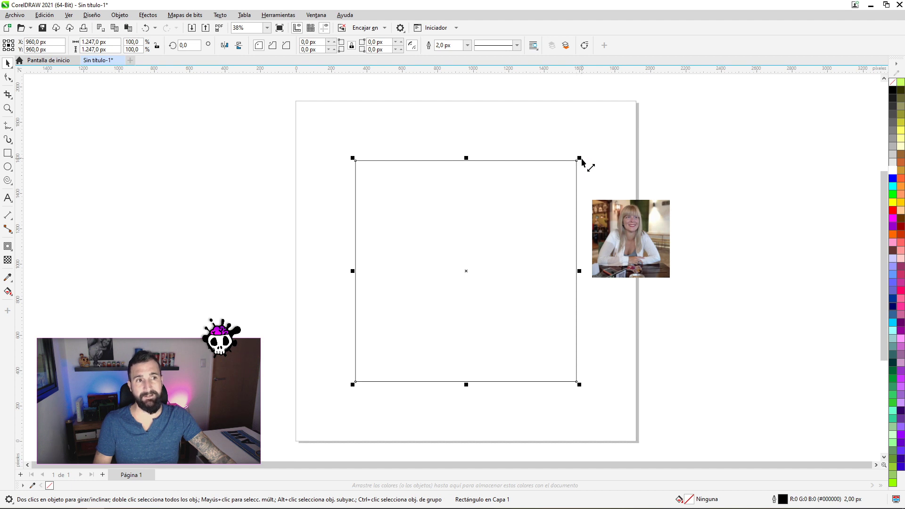
pyautogui.moveTo(580, 161); pyautogui.dragTo(569, 177)
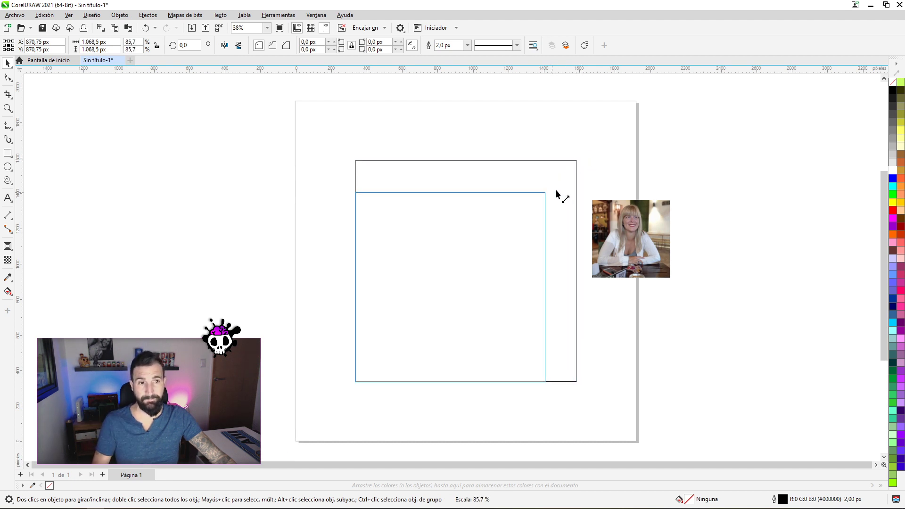
pyautogui.moveTo(570, 177)
pyautogui.mouseDown()
pyautogui.moveTo(533, 215)
pyautogui.moveTo(573, 180)
pyautogui.mouseUp()
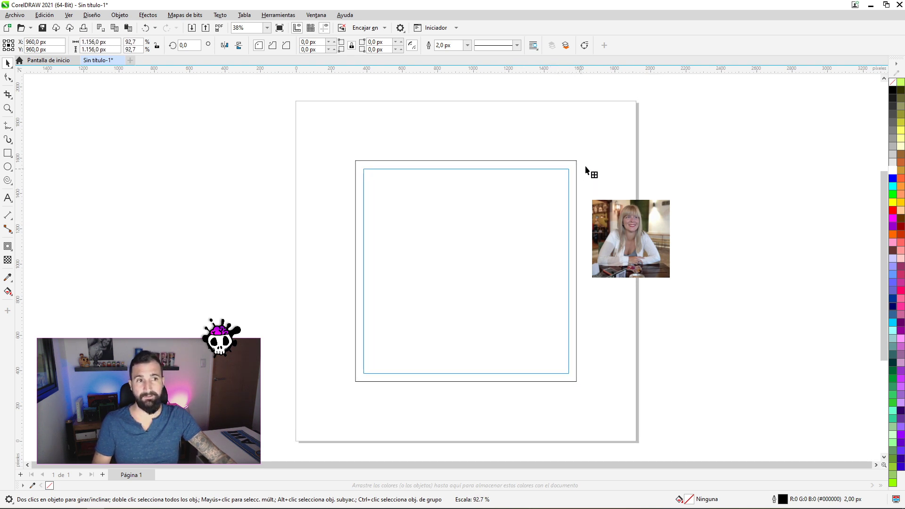
pyautogui.moveTo(573, 181); pyautogui.dragTo(590, 170)
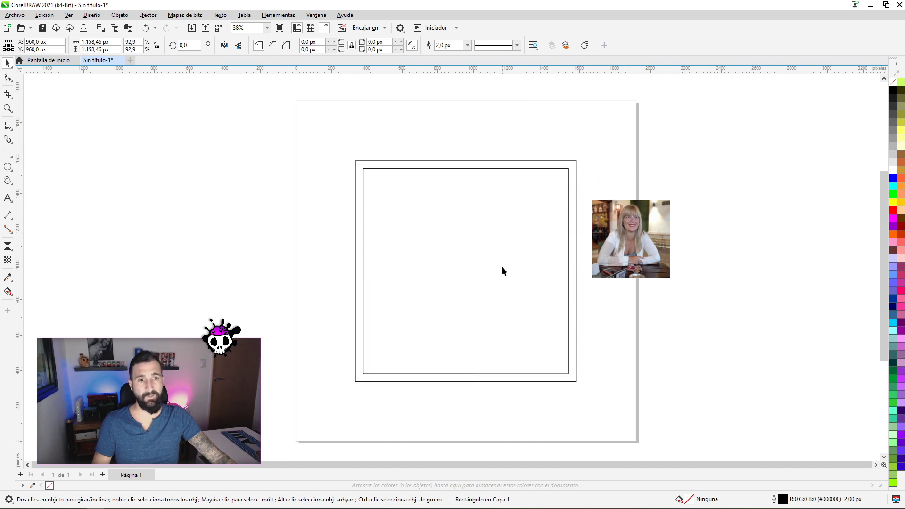
# - Make the outer frame rectangle taller and pull the inner rectangle's bottom edge up
pyautogui.click(486, 381)
pyautogui.moveTo(466, 367)
pyautogui.mouseDown()
pyautogui.moveTo(443, 301)
pyautogui.moveTo(427, 343)
pyautogui.mouseUp()
pyautogui.click(427, 319)
pyautogui.moveTo(427, 318)
pyautogui.mouseDown()
pyautogui.moveTo(428, 295)
pyautogui.moveTo(427, 306)
pyautogui.mouseUp()
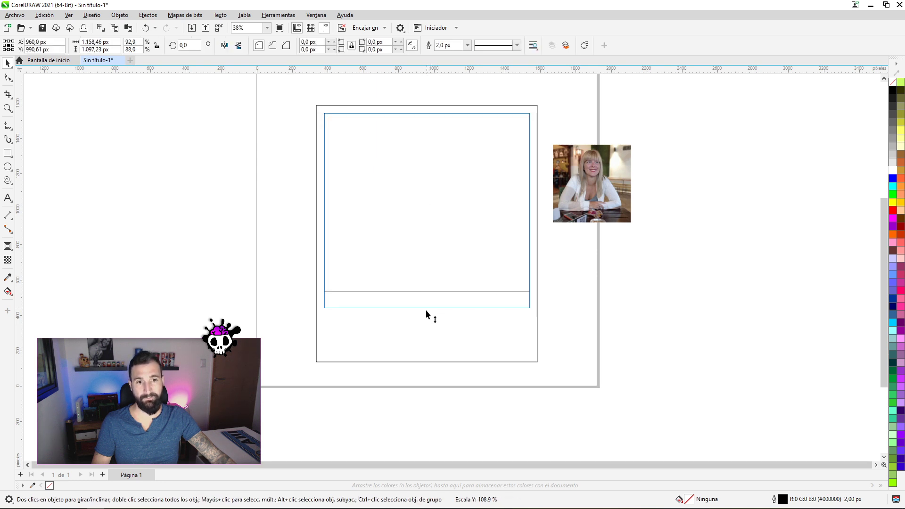
pyautogui.click(588, 295)
# - Square up the inner rectangle from its corner to form the photo window
pyautogui.scroll(-1, 500, 263)
pyautogui.scroll(-1, 563, 254)
pyautogui.click(520, 171)
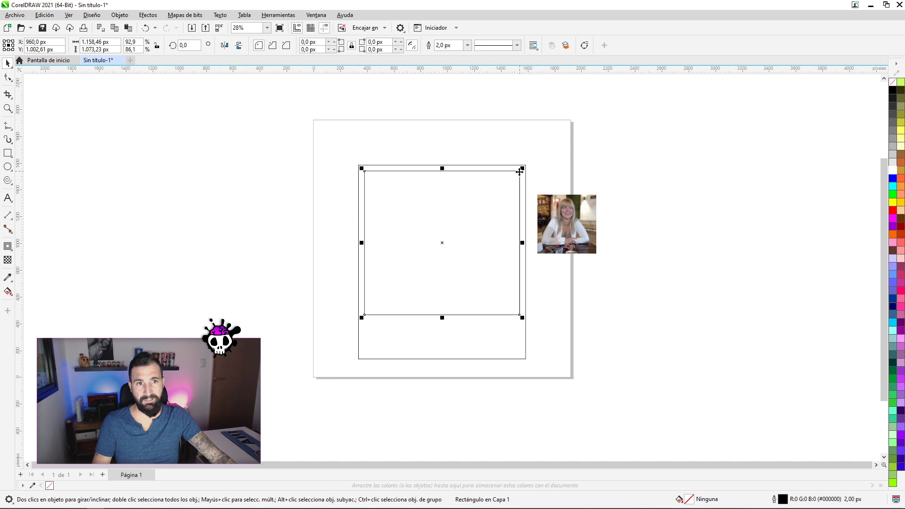
pyautogui.scroll(3, 520, 172)
pyautogui.moveTo(525, 180); pyautogui.dragTo(522, 185)
pyautogui.scroll(-2, 521, 185)
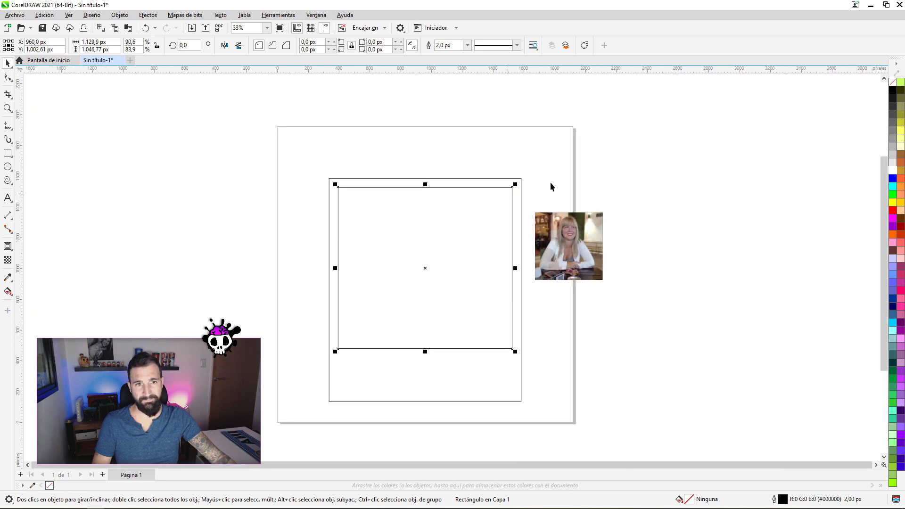
pyautogui.click(478, 269)
pyautogui.moveTo(564, 224)
pyautogui.mouseDown()
pyautogui.moveTo(694, 212)
pyautogui.moveTo(648, 210)
pyautogui.moveTo(690, 213)
pyautogui.moveTo(668, 258)
pyautogui.mouseUp()
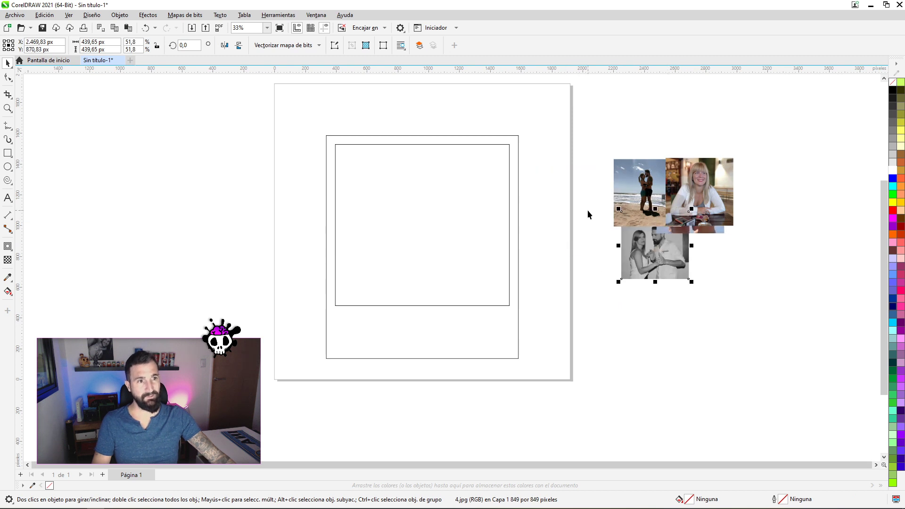
# - Drag the four stacked photos to separate non-overlapping spots right of the page
pyautogui.moveTo(641, 198); pyautogui.dragTo(613, 161)
pyautogui.moveTo(697, 189); pyautogui.dragTo(729, 159)
pyautogui.moveTo(693, 208); pyautogui.dragTo(762, 234)
pyautogui.moveTo(628, 168); pyautogui.dragTo(655, 183)
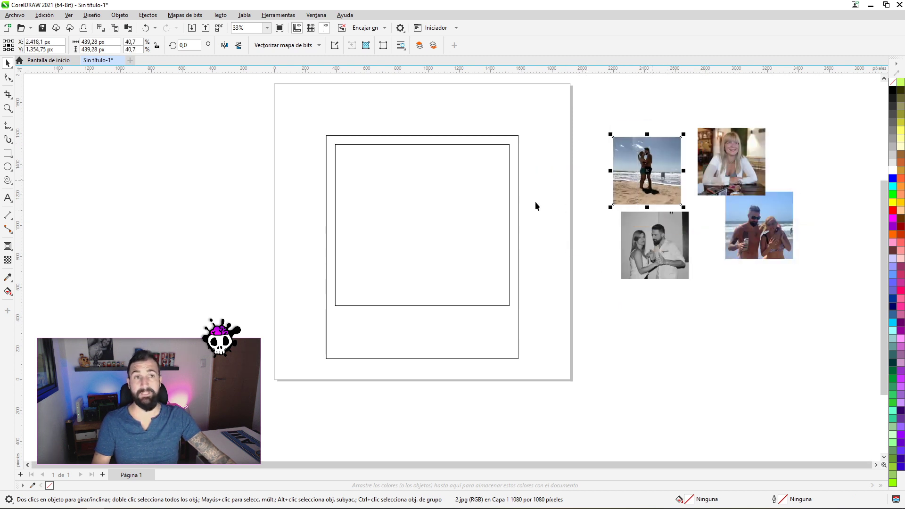
pyautogui.click(413, 188)
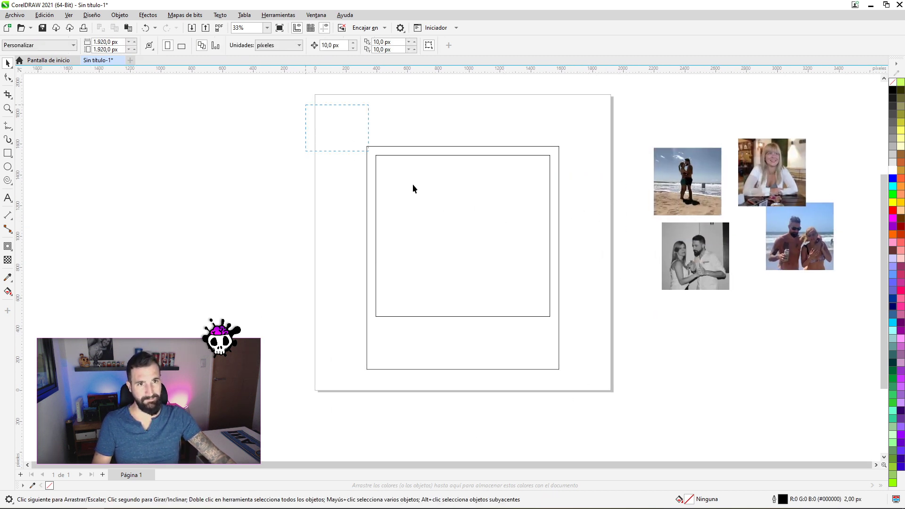
# - Check the frame sizes: 1,247 × 1,447 px outer, 1,129.9 × 1,046.77 px inner window
pyautogui.click(550, 315)
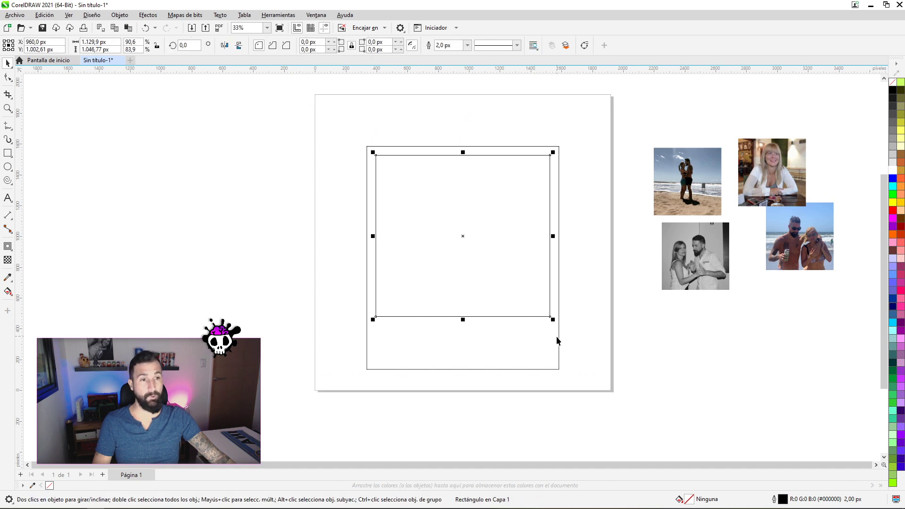
pyautogui.click(507, 330)
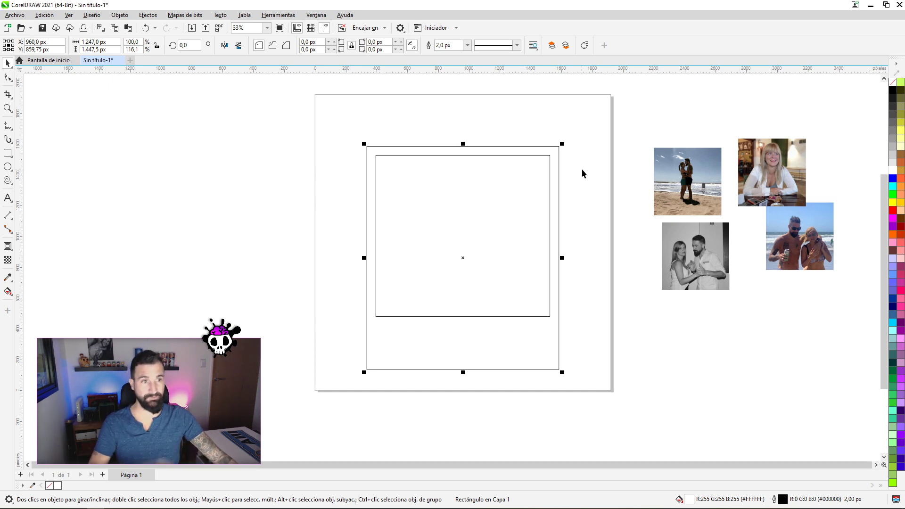
pyautogui.click(422, 184)
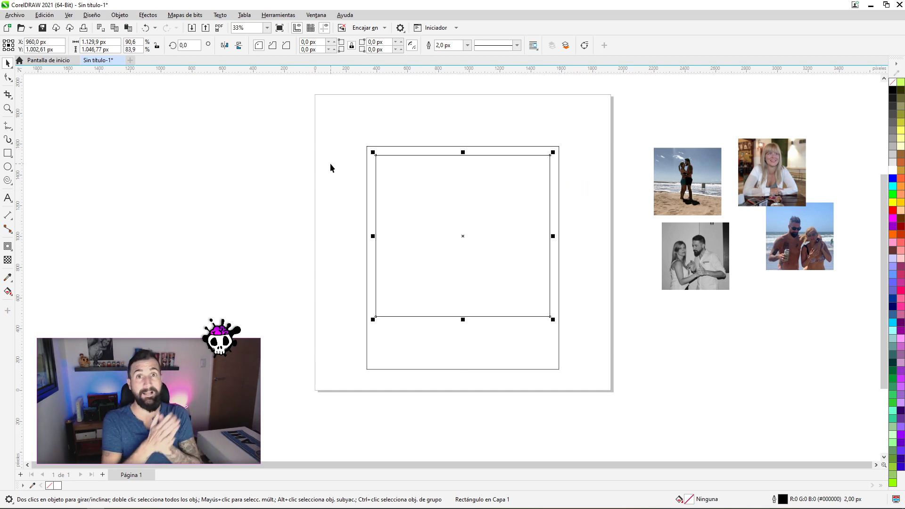
pyautogui.moveTo(324, 123); pyautogui.dragTo(560, 323)
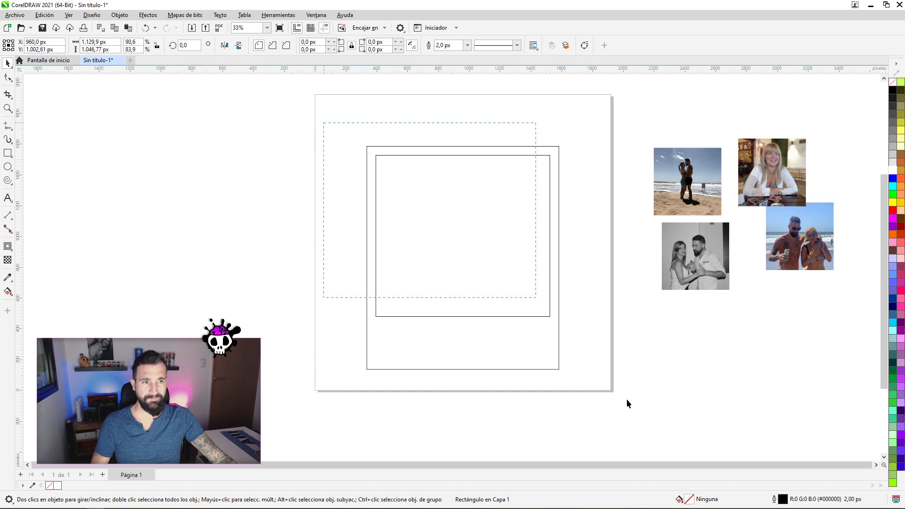
# - Scale the polaroid frame to about 41%, move it top-left, and copy it into a 2×2 grid
pyautogui.moveTo(564, 372); pyautogui.dragTo(450, 243)
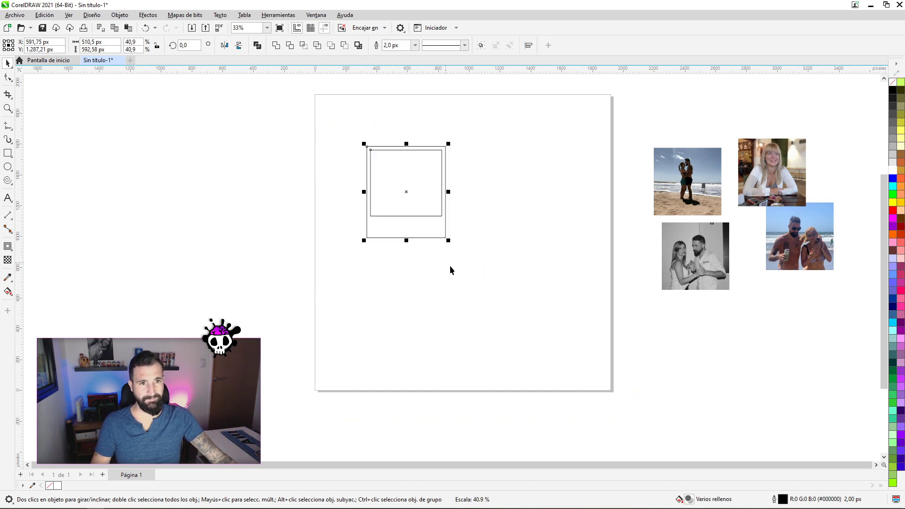
pyautogui.moveTo(435, 185)
pyautogui.mouseDown()
pyautogui.moveTo(420, 180)
pyautogui.moveTo(490, 175)
pyautogui.moveTo(493, 291)
pyautogui.mouseUp()
pyautogui.click(730, 158)
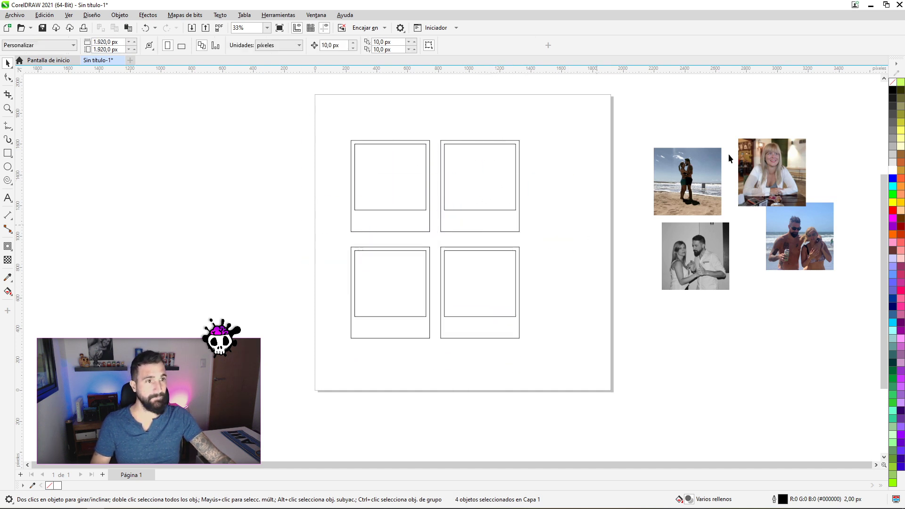
# - Rearrange the four photos beside the page, spacing the beach, woman's and couple photos apart
pyautogui.moveTo(802, 217); pyautogui.dragTo(802, 261)
pyautogui.moveTo(786, 176); pyautogui.dragTo(794, 162)
pyautogui.moveTo(692, 180); pyautogui.dragTo(680, 180)
pyautogui.click(681, 236)
pyautogui.click(659, 180)
pyautogui.click(481, 182)
pyautogui.click(675, 181)
pyautogui.moveTo(698, 255); pyautogui.dragTo(700, 252)
pyautogui.click(795, 193)
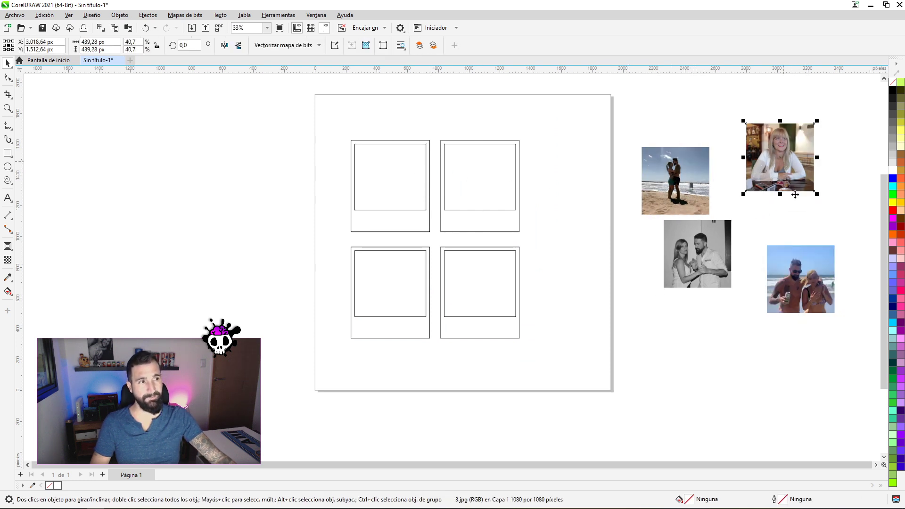
pyautogui.click(514, 179)
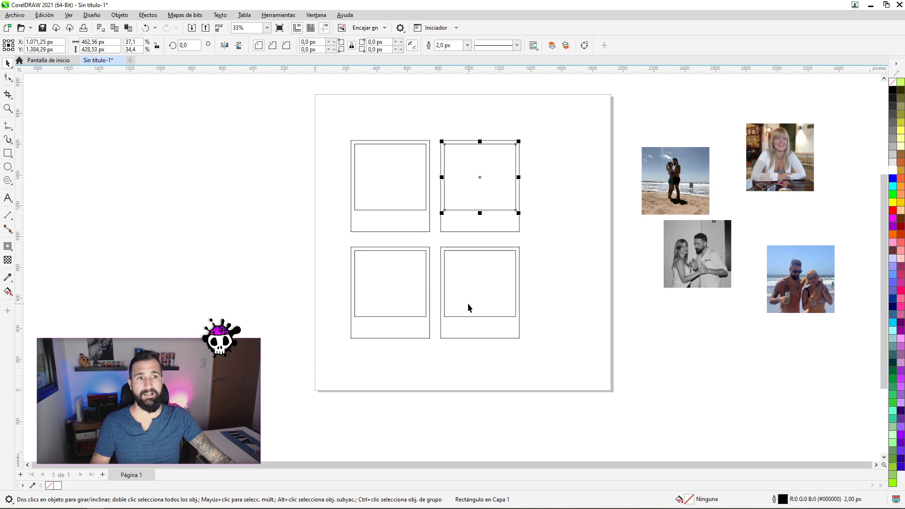
pyautogui.click(665, 154)
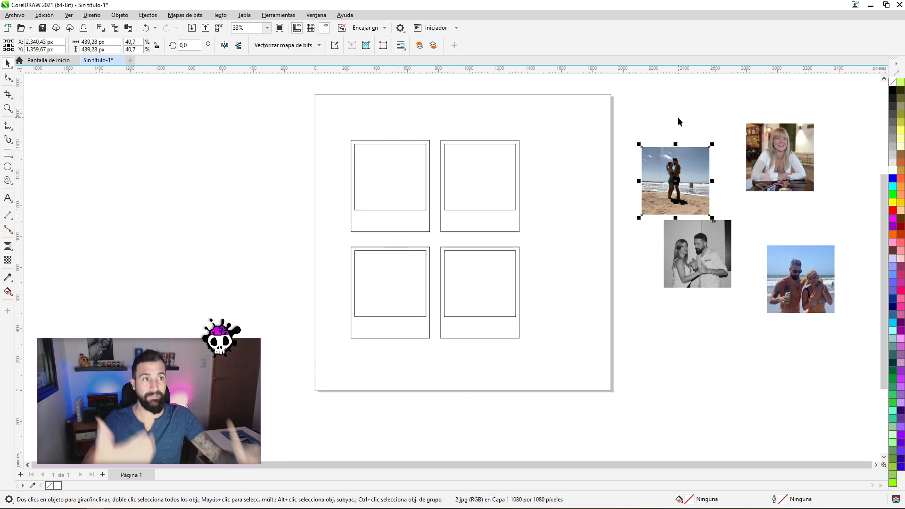
# - Place the beach photo inside the first frame's window with PowerClip Place inside frame
pyautogui.click(670, 139)
pyautogui.click(659, 185)
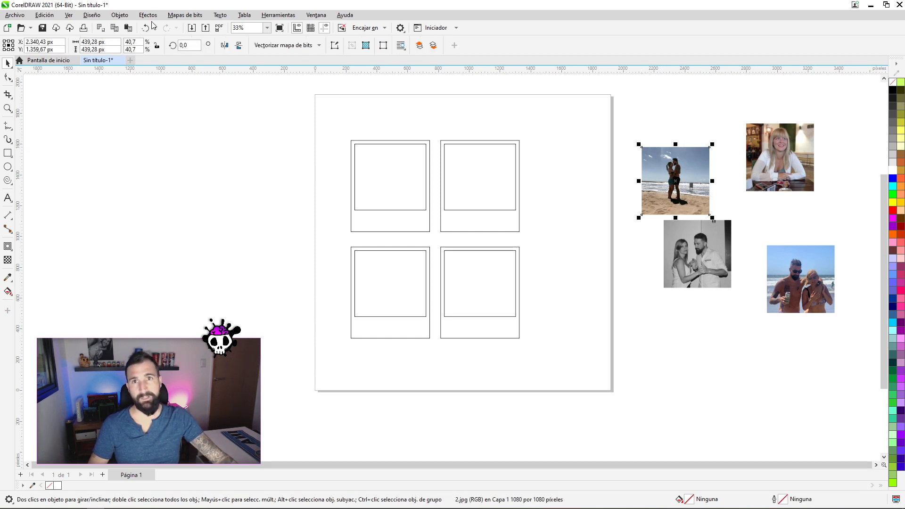
pyautogui.click(120, 15)
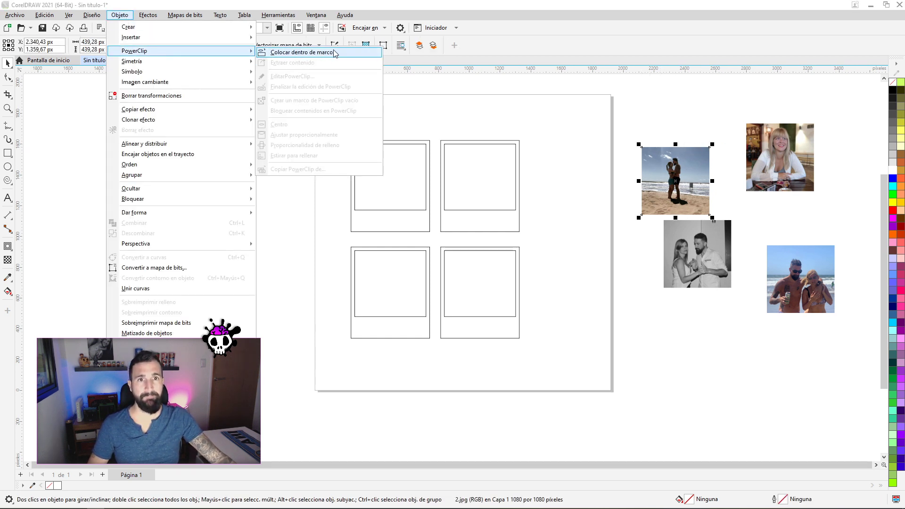
pyautogui.click(335, 53)
pyautogui.click(398, 179)
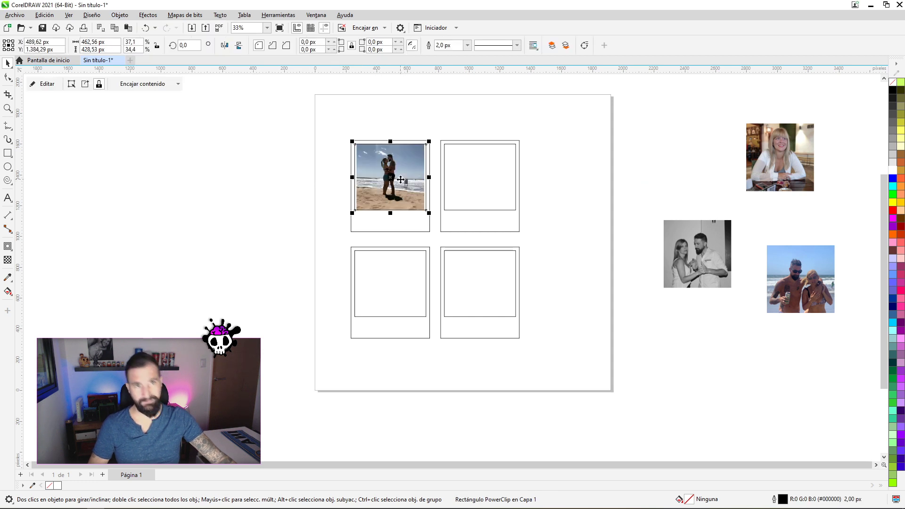
# - Drag the woman's photo onto the second frame and clip it inside
pyautogui.click(764, 156)
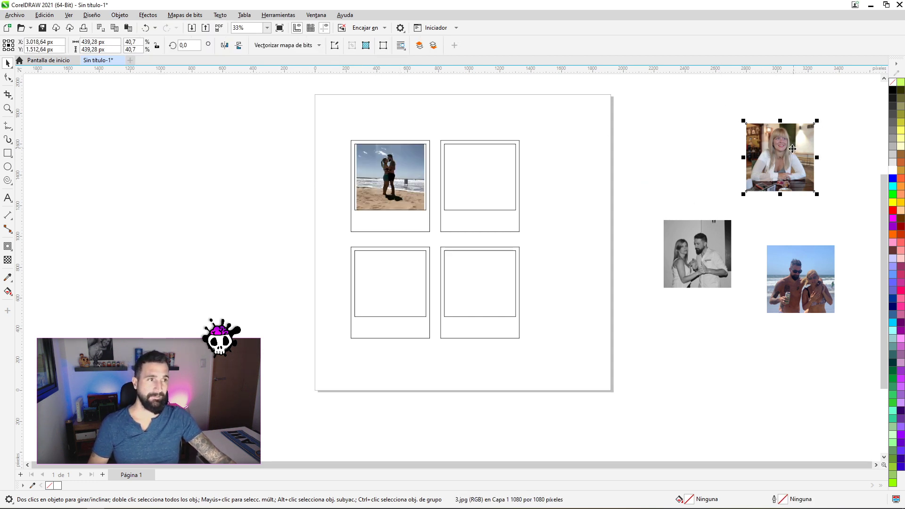
pyautogui.moveTo(781, 141); pyautogui.dragTo(545, 160)
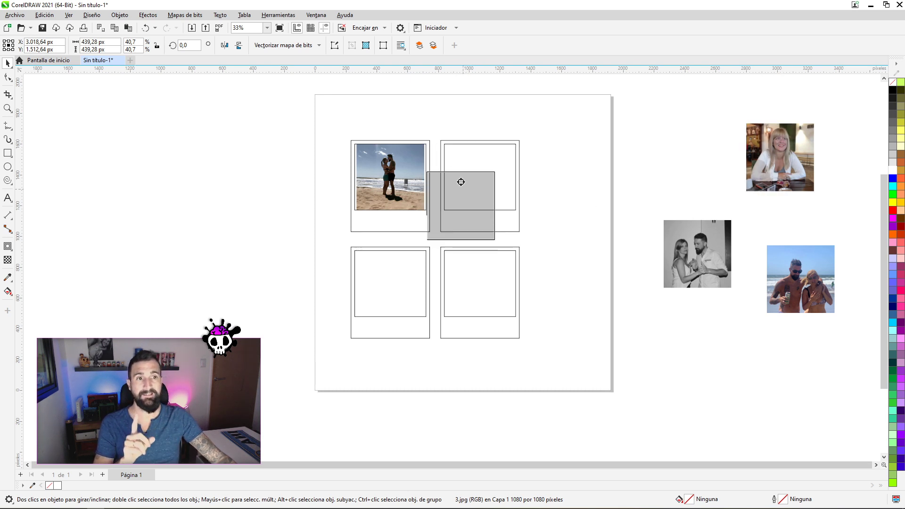
pyautogui.moveTo(546, 160)
pyautogui.mouseDown()
pyautogui.moveTo(552, 165)
pyautogui.moveTo(488, 163)
pyautogui.mouseUp()
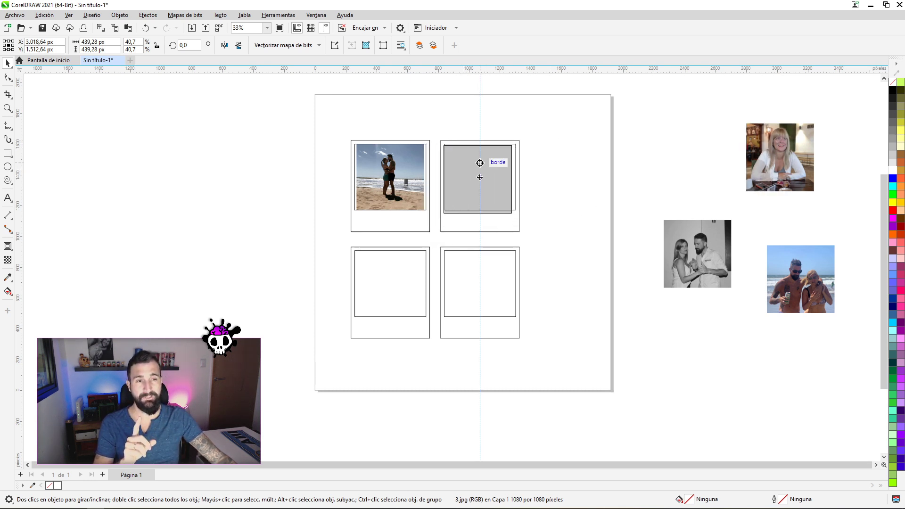
pyautogui.moveTo(487, 162); pyautogui.dragTo(487, 162)
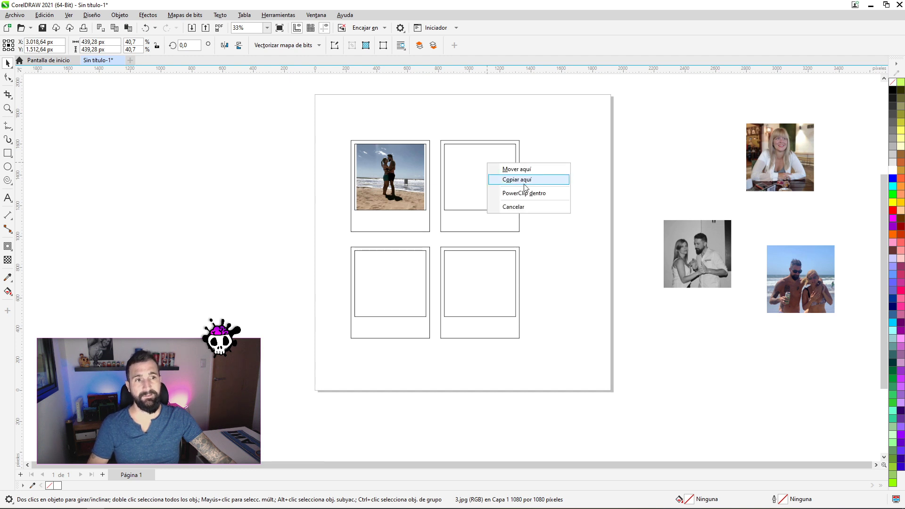
pyautogui.click(537, 193)
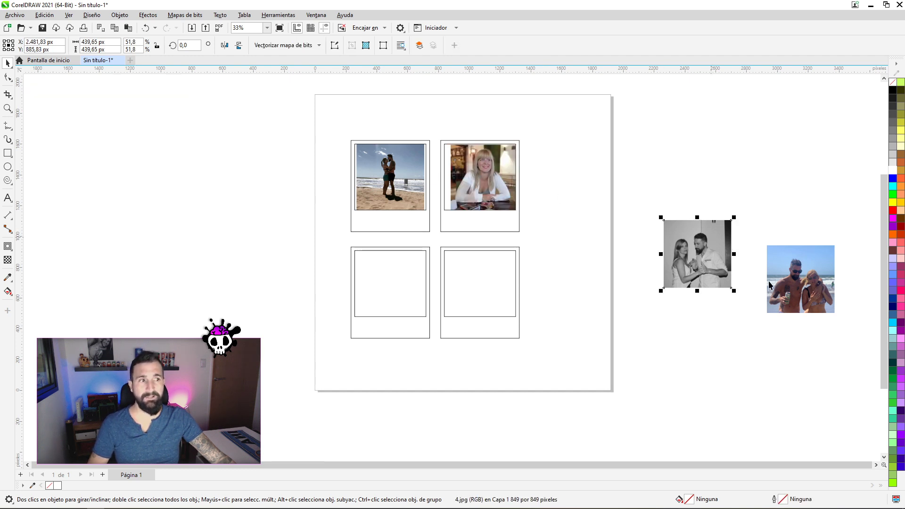
# - Clip the B&W photo into the bottom-left frame and the couple-beach photo into the bottom-right frame
pyautogui.moveTo(702, 247); pyautogui.dragTo(380, 276)
pyautogui.click(448, 308)
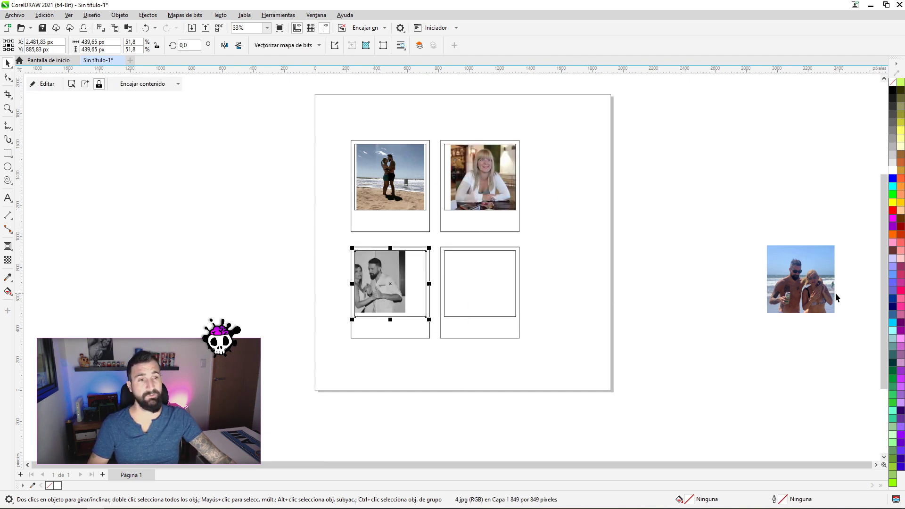
pyautogui.moveTo(832, 295); pyautogui.dragTo(502, 287)
pyautogui.click(530, 310)
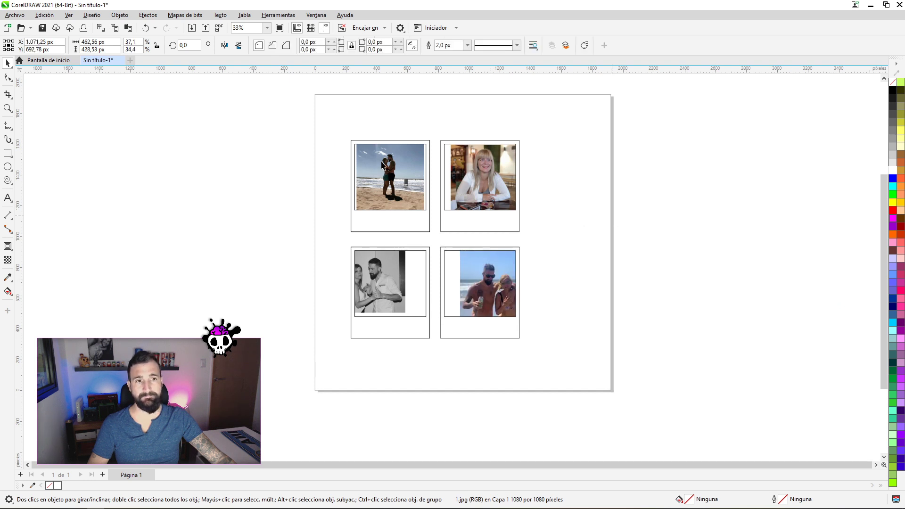
pyautogui.click(391, 168)
# - Select the top framed photos and zoom the view to inspect them
pyautogui.click(505, 160)
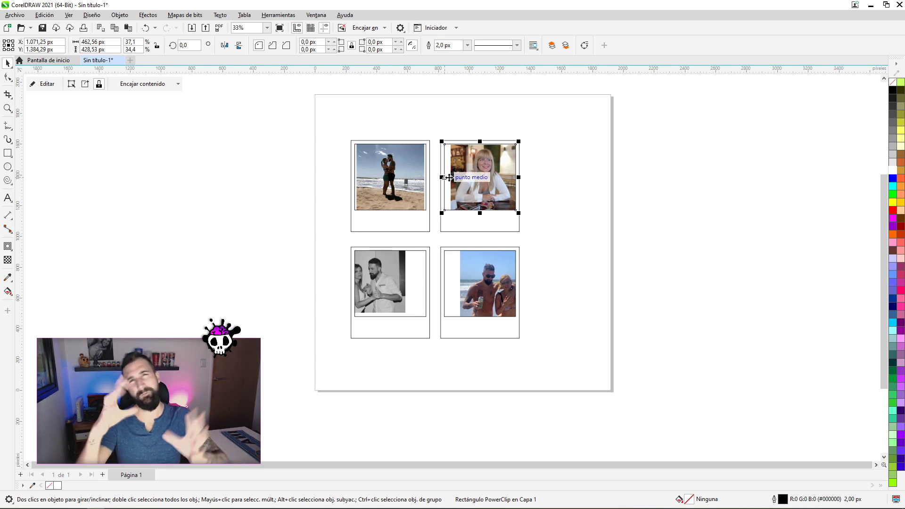
pyautogui.click(491, 181)
pyautogui.click(363, 144)
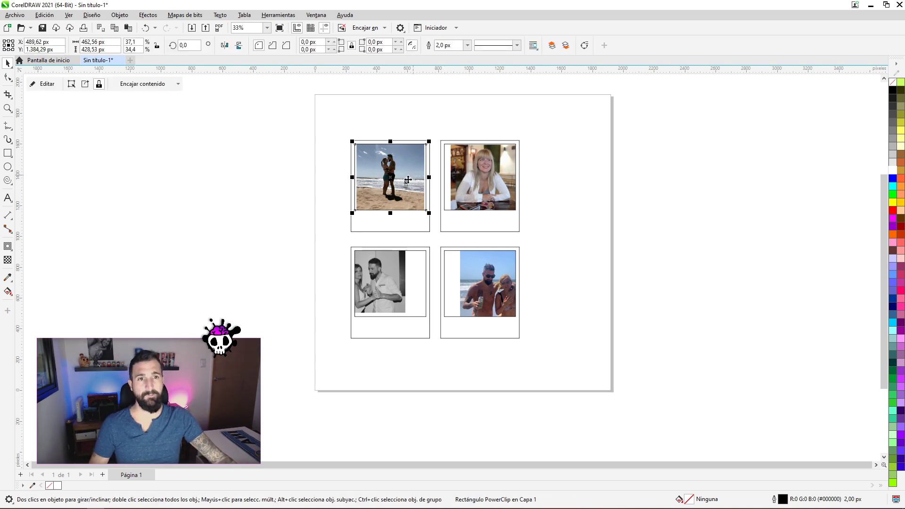
pyautogui.scroll(2, 364, 144)
pyautogui.click(71, 14)
pyautogui.scroll(2, 572, 212)
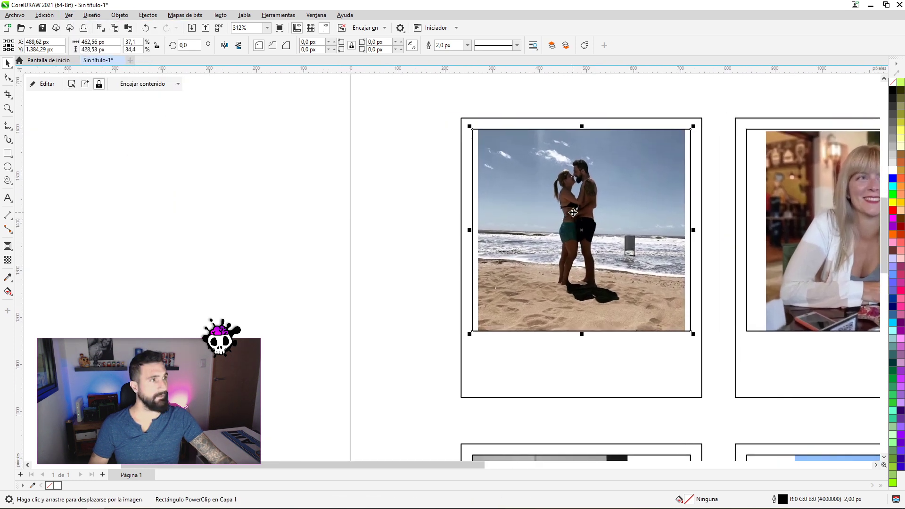
pyautogui.scroll(2, 571, 208)
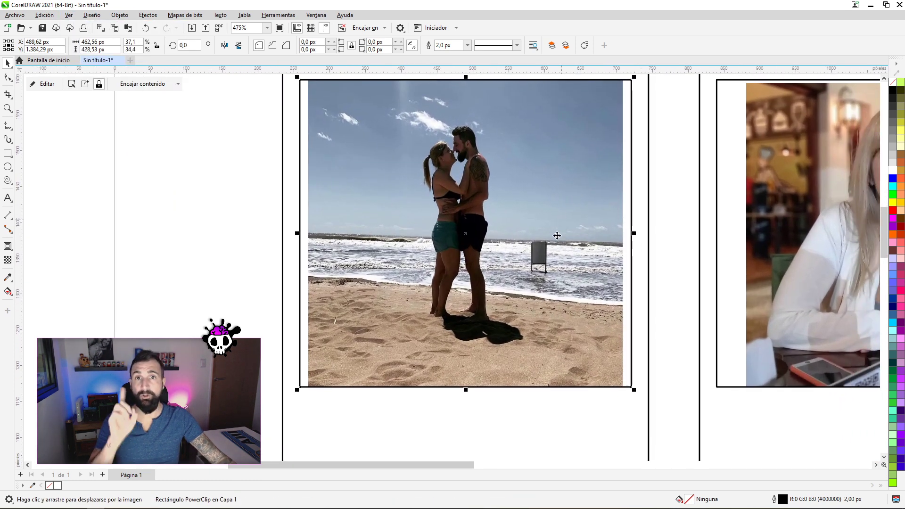
pyautogui.scroll(-1, 557, 235)
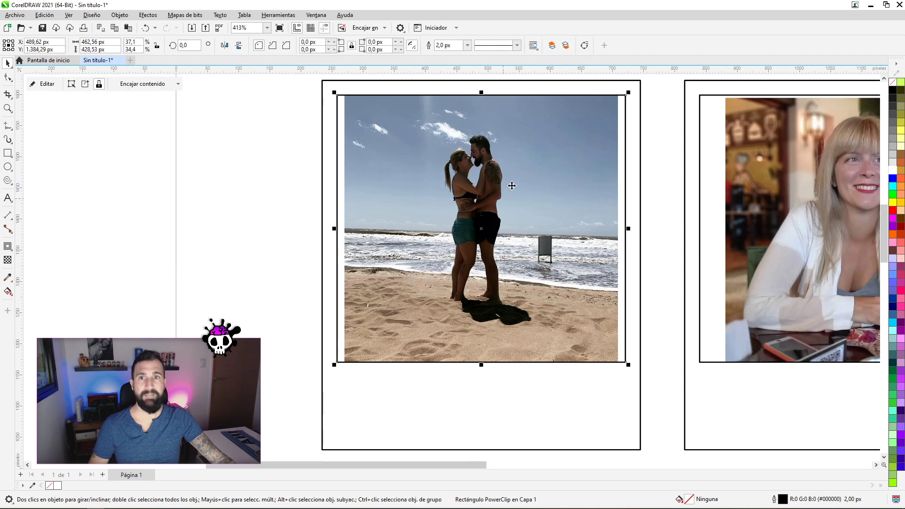
# - Enlarge and reposition the beach photo inside its PowerClip so it fills its frame window
pyautogui.doubleClick(549, 177)
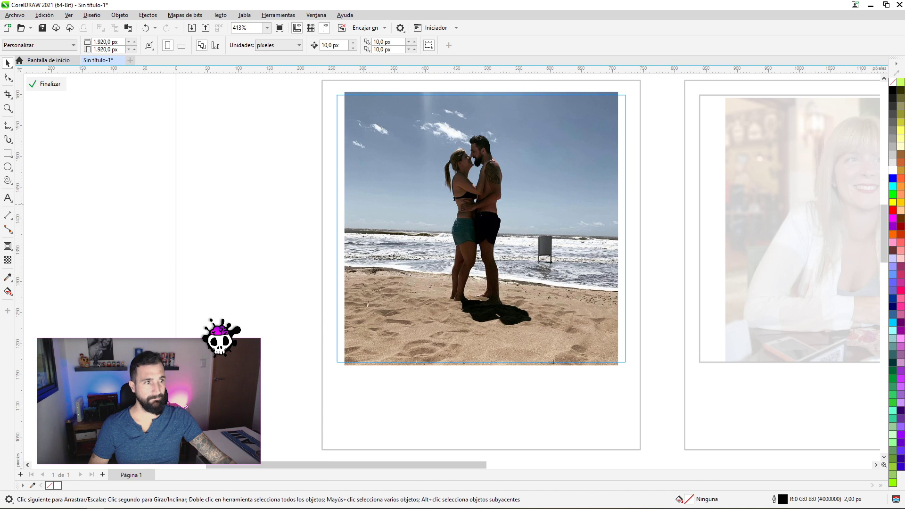
pyautogui.click(654, 164)
pyautogui.moveTo(755, 212); pyautogui.dragTo(724, 220)
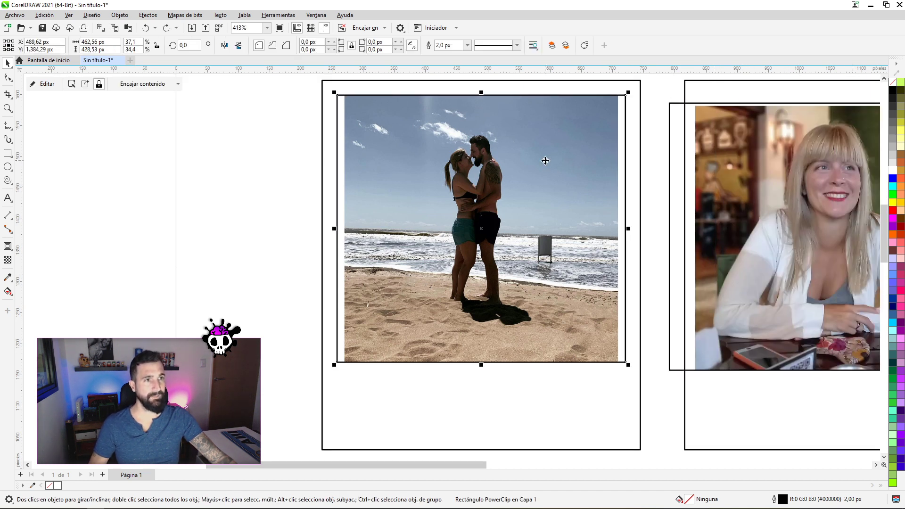
pyautogui.hotkey('ctrl', 'z')
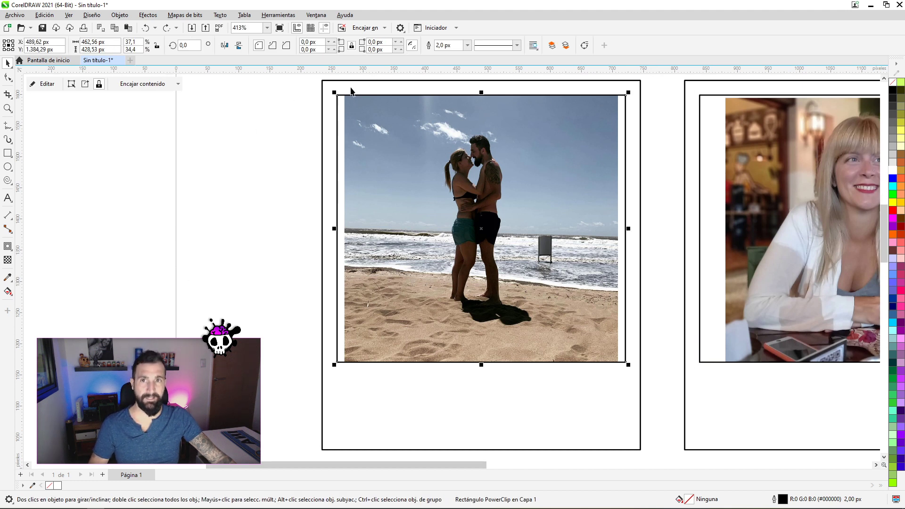
pyautogui.doubleClick(529, 148)
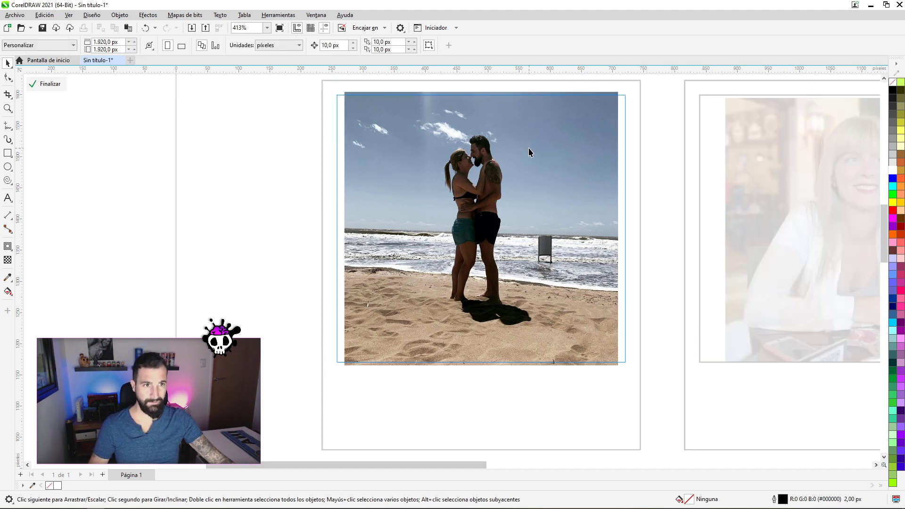
pyautogui.moveTo(442, 199); pyautogui.dragTo(412, 177)
pyautogui.scroll(-1, 444, 213)
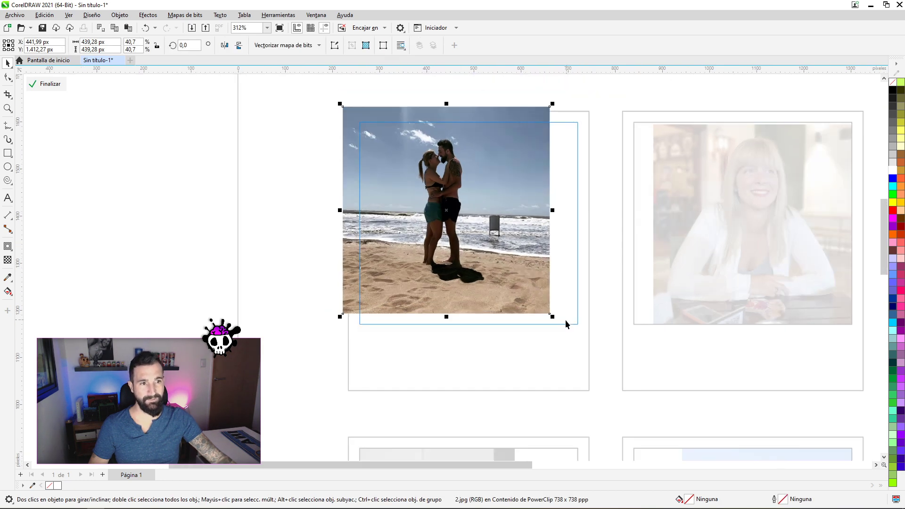
pyautogui.moveTo(552, 317); pyautogui.dragTo(639, 403)
pyautogui.moveTo(523, 295)
pyautogui.mouseDown()
pyautogui.moveTo(515, 281)
pyautogui.moveTo(522, 255)
pyautogui.mouseUp()
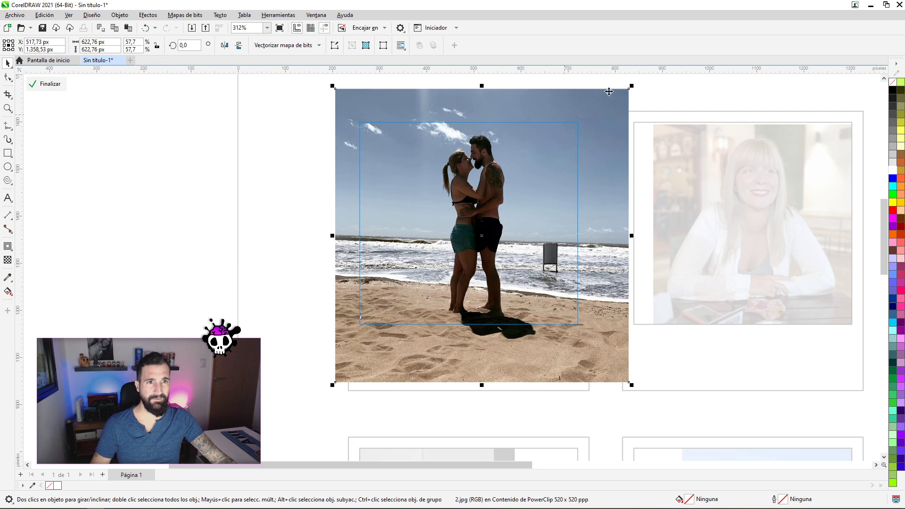
pyautogui.moveTo(594, 147); pyautogui.dragTo(549, 141)
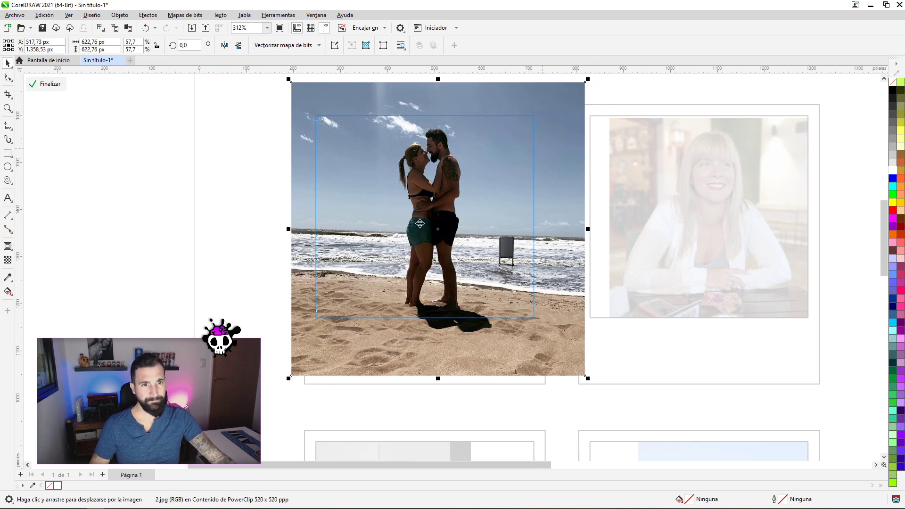
pyautogui.click(215, 187)
# - Enlarge and reposition the woman's photo inside its PowerClip to fill the right frame
pyautogui.click(733, 191)
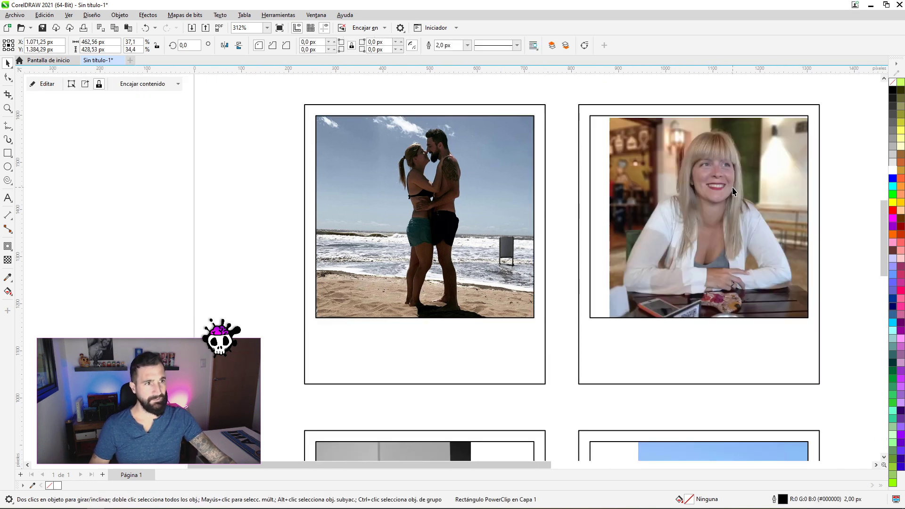
pyautogui.doubleClick(725, 202)
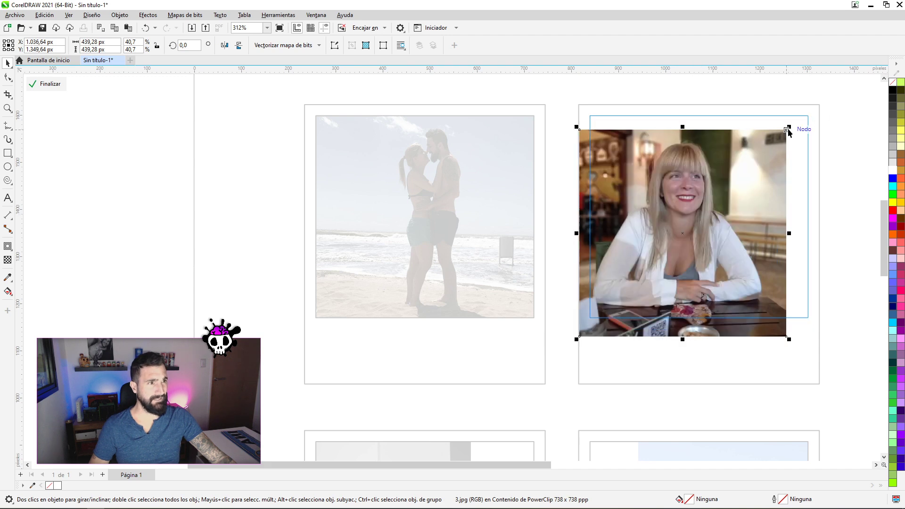
pyautogui.moveTo(790, 128); pyautogui.dragTo(824, 93)
pyautogui.moveTo(750, 172); pyautogui.dragTo(756, 188)
pyautogui.doubleClick(756, 188)
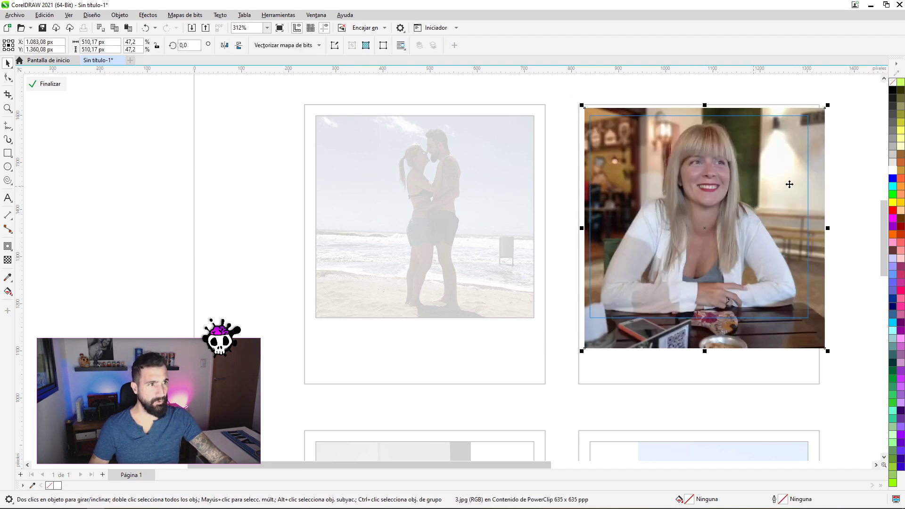
pyautogui.scroll(-2, 750, 238)
pyautogui.scroll(-3, 449, 301)
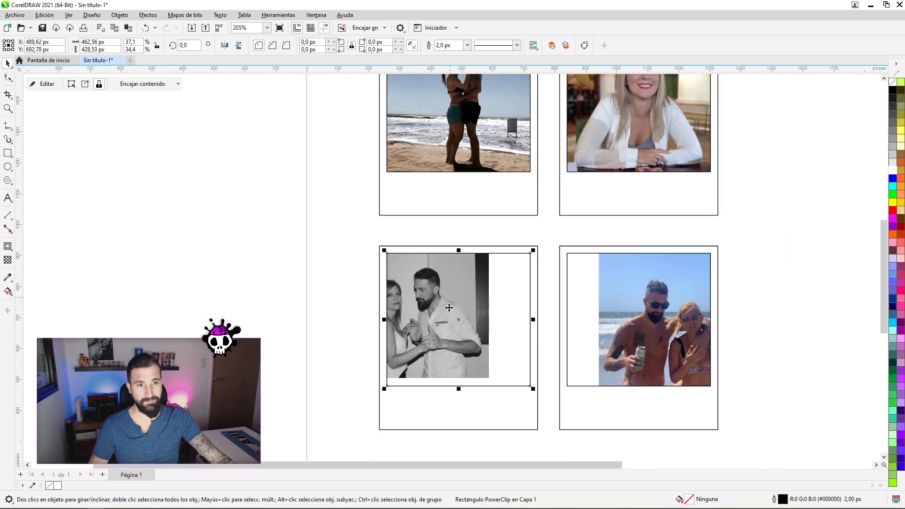
# - Enlarge and shift the black-and-white photo inside its PowerClip to fill the bottom-left frame
pyautogui.doubleClick(449, 300)
pyautogui.moveTo(419, 321)
pyautogui.mouseDown()
pyautogui.moveTo(459, 321)
pyautogui.moveTo(597, 450)
pyautogui.mouseUp()
pyautogui.moveTo(530, 370); pyautogui.dragTo(511, 341)
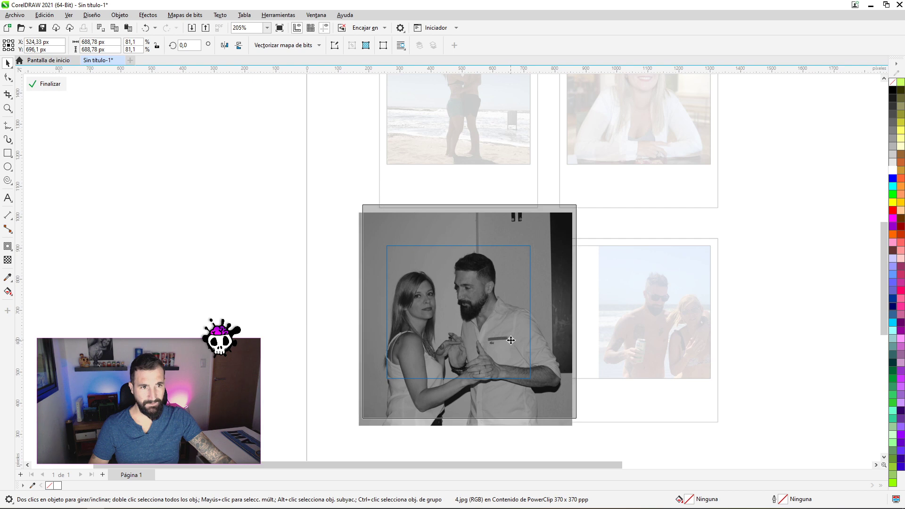
pyautogui.doubleClick(763, 263)
# - Enlarge and reposition the bottom-right beach photo to fill its frame, then zoom out
pyautogui.doubleClick(662, 306)
pyautogui.moveTo(669, 304); pyautogui.dragTo(635, 299)
pyautogui.moveTo(707, 389); pyautogui.dragTo(719, 395)
pyautogui.doubleClick(675, 346)
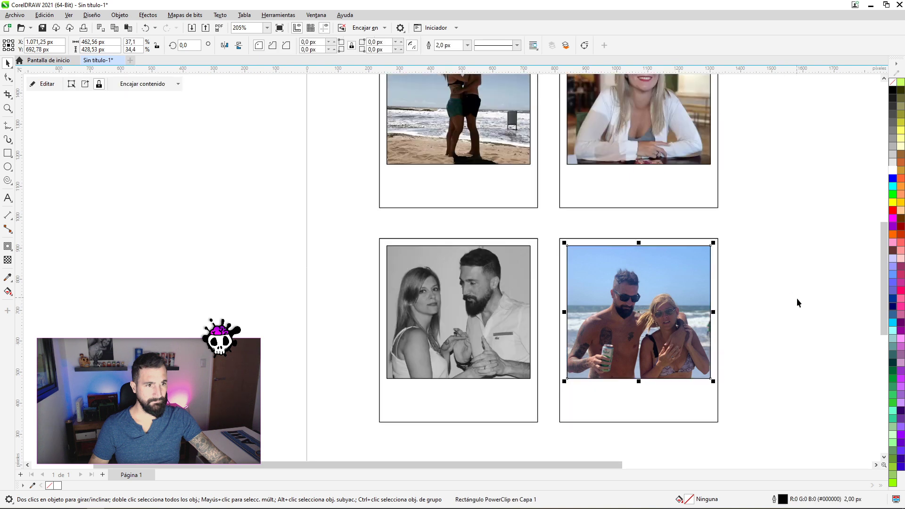
pyautogui.scroll(-2, 661, 286)
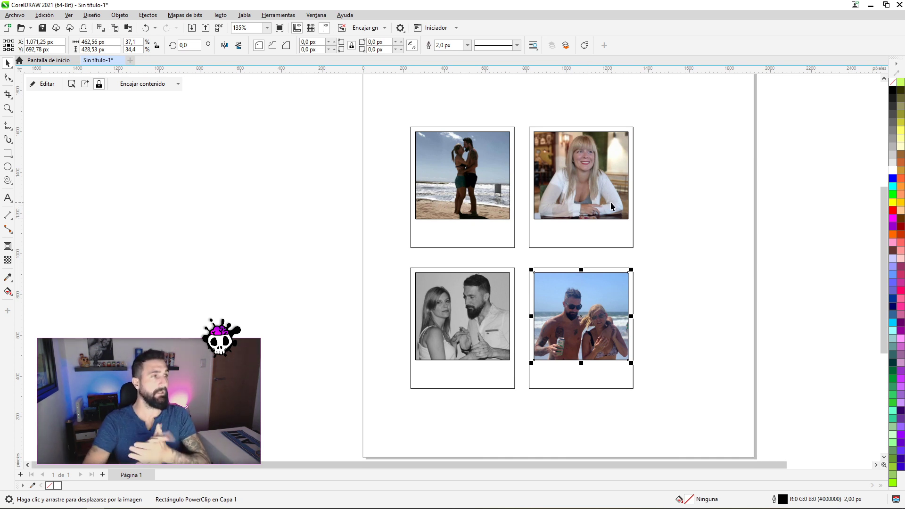
# - Click through the bottom-right and top-right photo frames
pyautogui.click(648, 279)
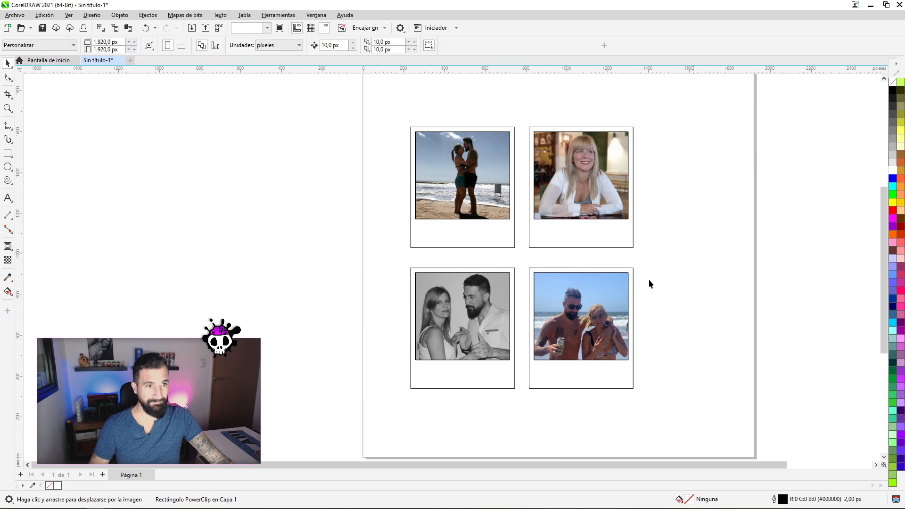
pyautogui.click(607, 298)
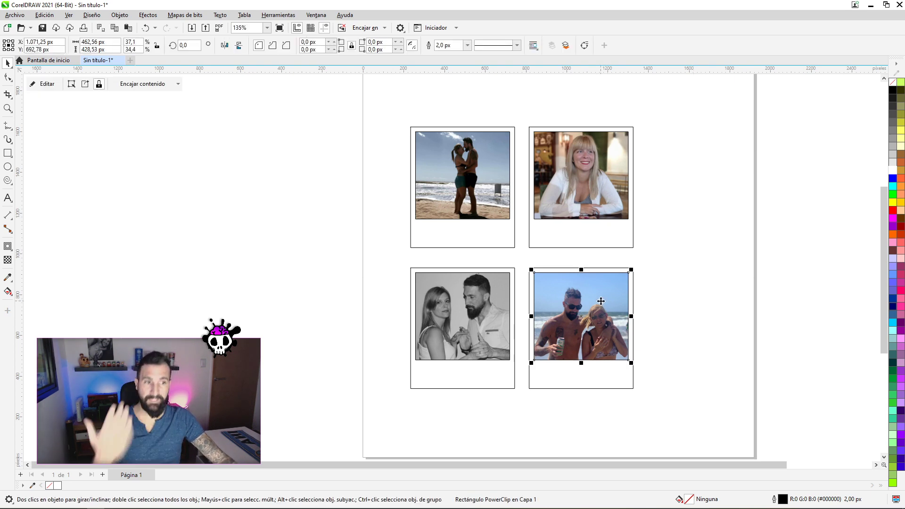
pyautogui.scroll(2, 606, 279)
pyautogui.scroll(-2, 606, 279)
pyautogui.click(546, 202)
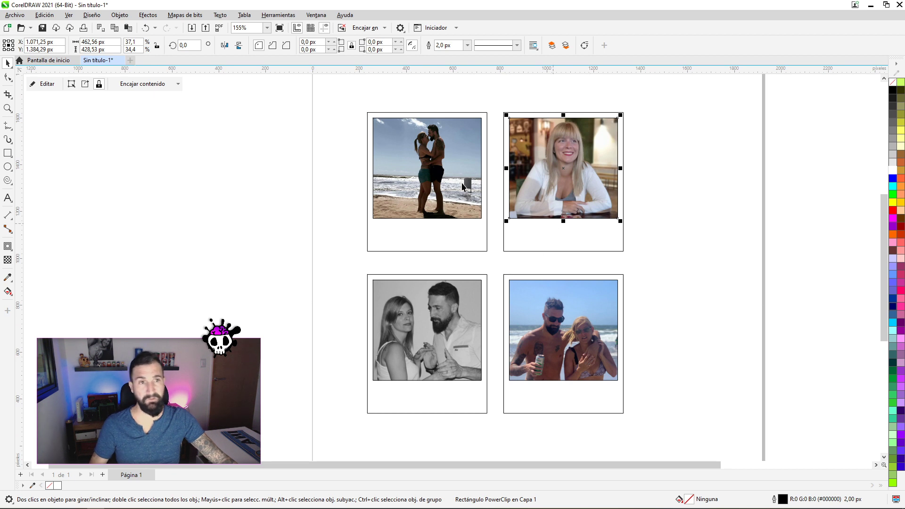
# - Convert the beach photo's PowerClip contents to an Escala de grises (8 bits) bitmap
pyautogui.click(42, 83)
pyautogui.click(185, 15)
pyautogui.click(208, 26)
pyautogui.click(476, 230)
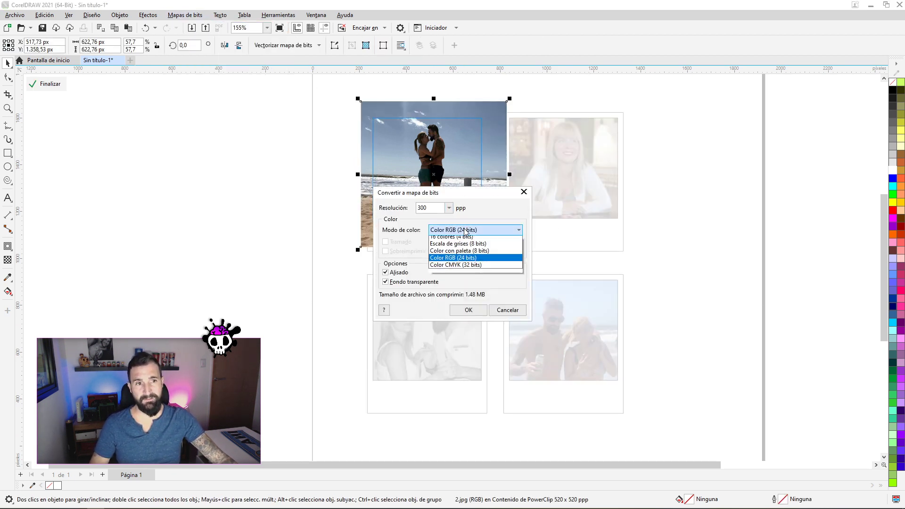
pyautogui.click(467, 254)
pyautogui.click(468, 309)
pyautogui.keyDown('ctrl'); pyautogui.click(456, 269); pyautogui.keyUp('ctrl')
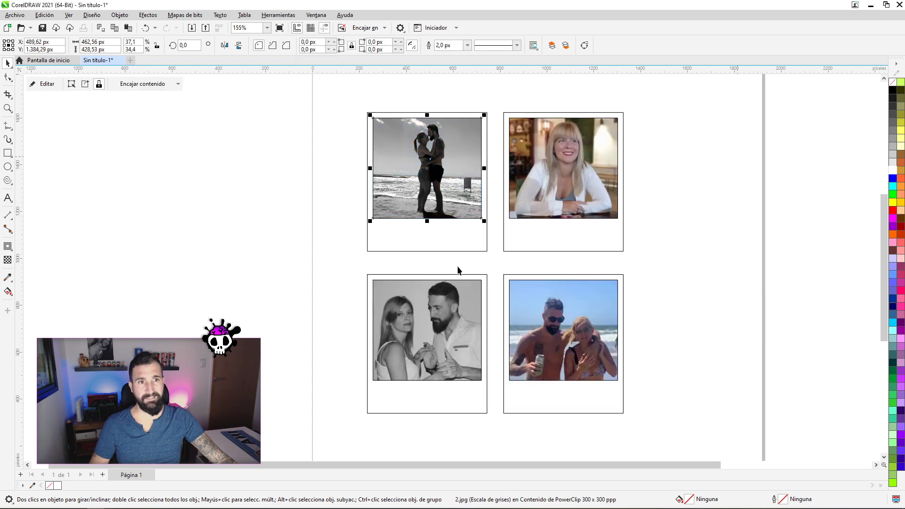
# - Check the top-left and bottom-left frames, then pan the page view
pyautogui.click(673, 258)
pyautogui.click(429, 179)
pyautogui.click(452, 311)
pyautogui.click(708, 269)
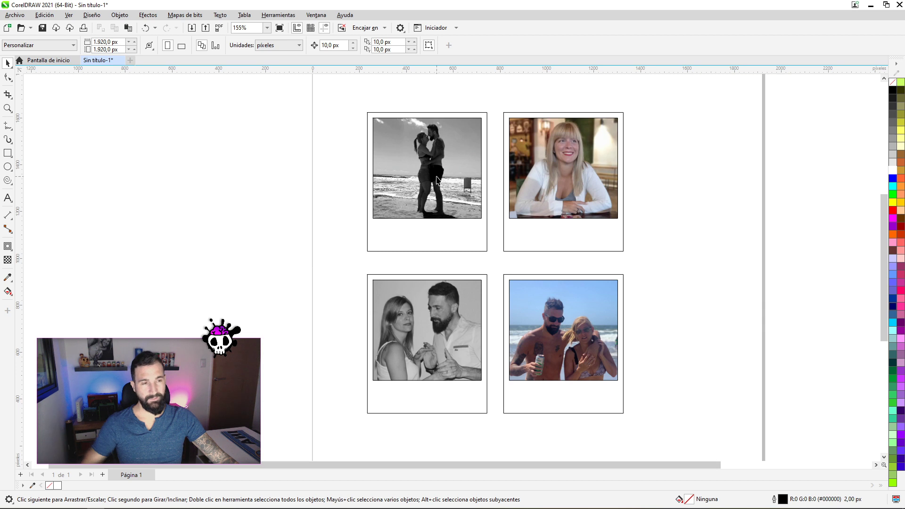
pyautogui.click(448, 133)
pyautogui.click(643, 128)
pyautogui.moveTo(568, 186)
pyautogui.mouseDown()
pyautogui.moveTo(519, 156)
pyautogui.moveTo(517, 169)
pyautogui.mouseUp()
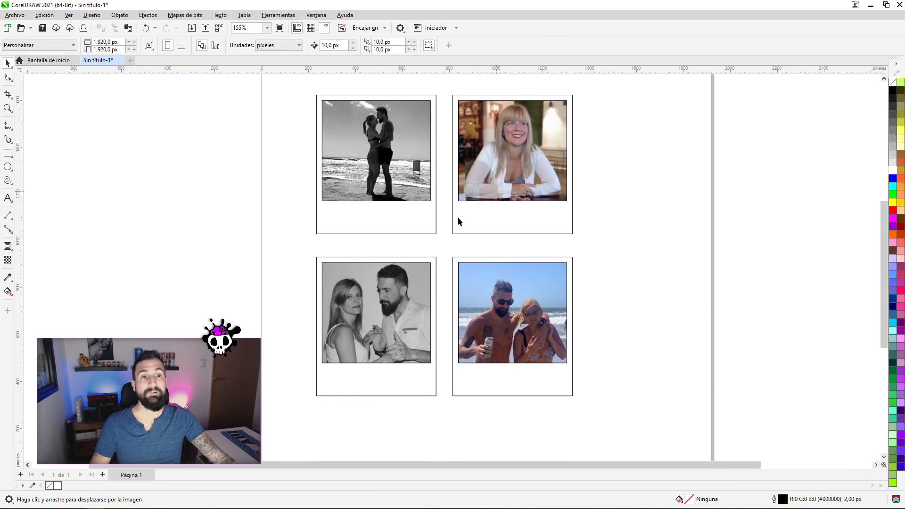
# - Add the vacaciones 18 caption in the Autumn in November script font
pyautogui.click(8, 198)
pyautogui.click(168, 258)
pyautogui.write('vacaciones 18')
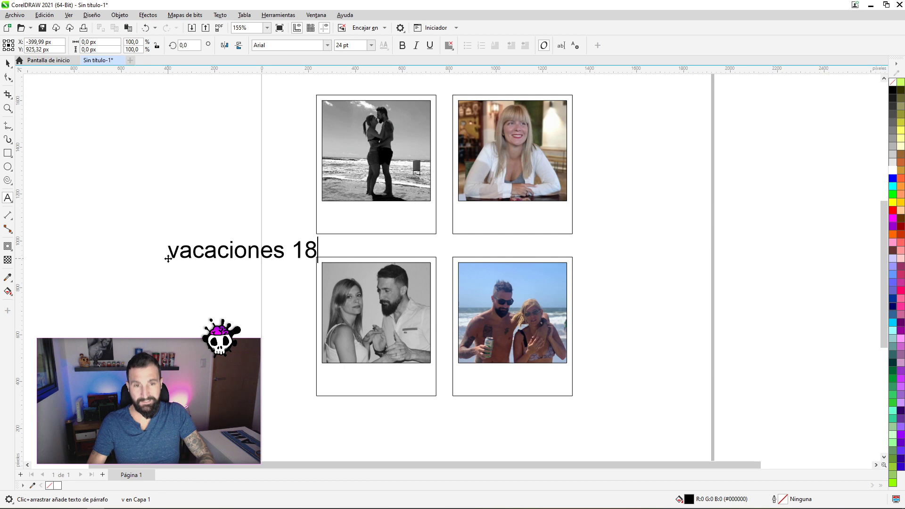
pyautogui.click(6, 62)
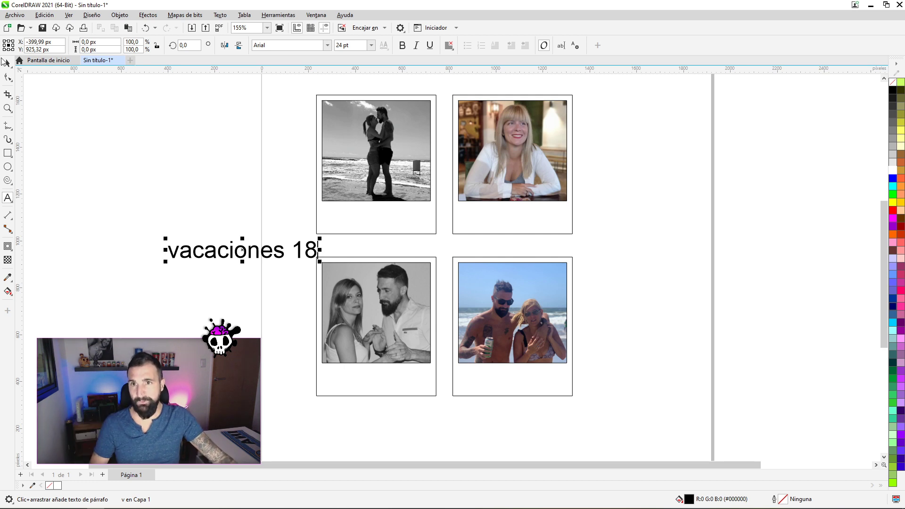
pyautogui.click(326, 45)
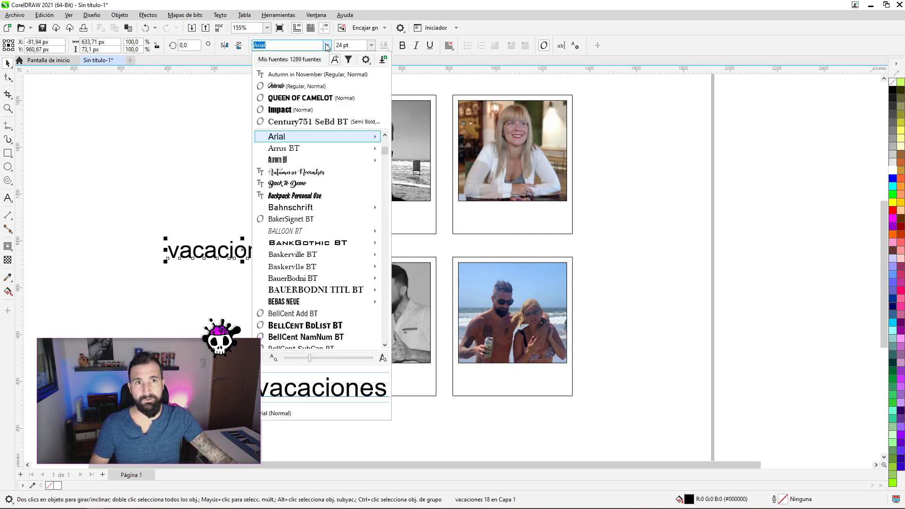
pyautogui.click(314, 76)
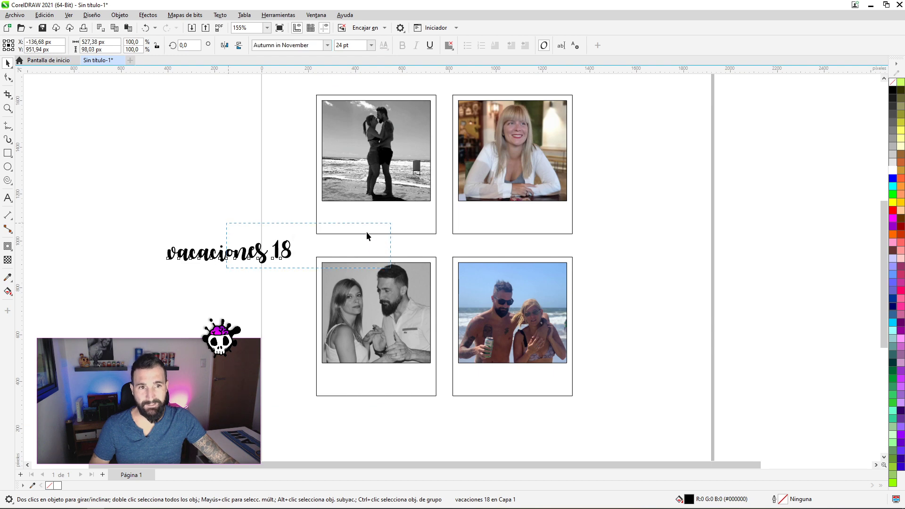
# - Fit the vacaciones 18 caption onto the first polaroid, shrunk and tilted about 10 degrees
pyautogui.moveTo(243, 244); pyautogui.dragTo(329, 234)
pyautogui.moveTo(251, 255); pyautogui.dragTo(403, 205)
pyautogui.moveTo(469, 193)
pyautogui.mouseDown()
pyautogui.moveTo(414, 201)
pyautogui.moveTo(403, 218)
pyautogui.moveTo(385, 211)
pyautogui.moveTo(387, 194)
pyautogui.mouseUp()
pyautogui.scroll(2, 386, 208)
pyautogui.click(404, 218)
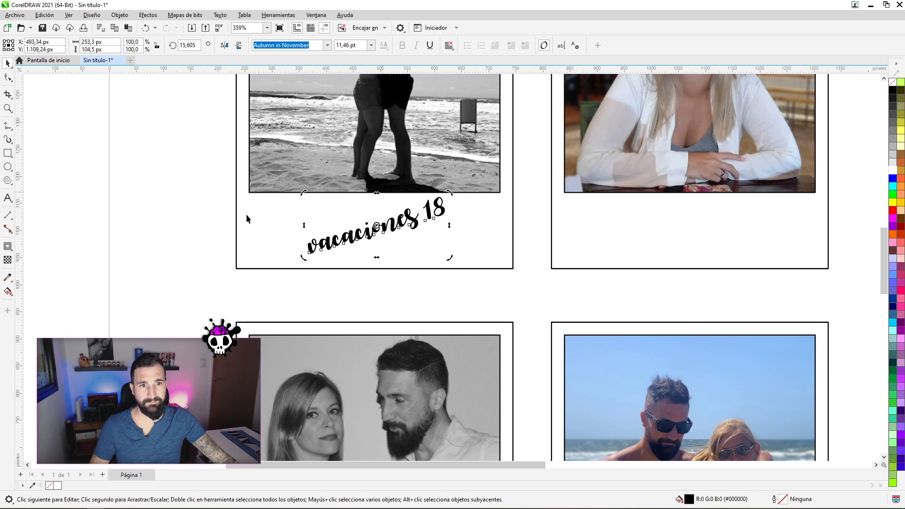
pyautogui.moveTo(417, 226); pyautogui.dragTo(461, 228)
pyautogui.moveTo(495, 200); pyautogui.dragTo(503, 210)
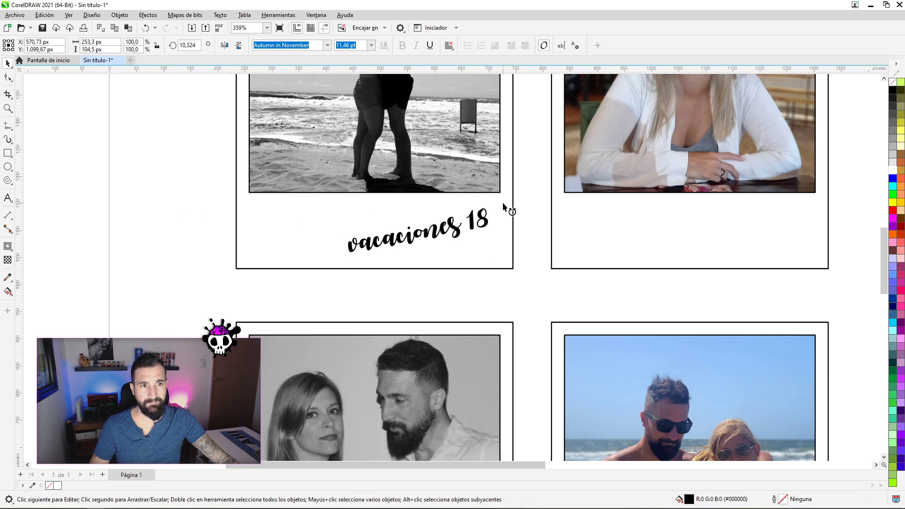
pyautogui.click(500, 219)
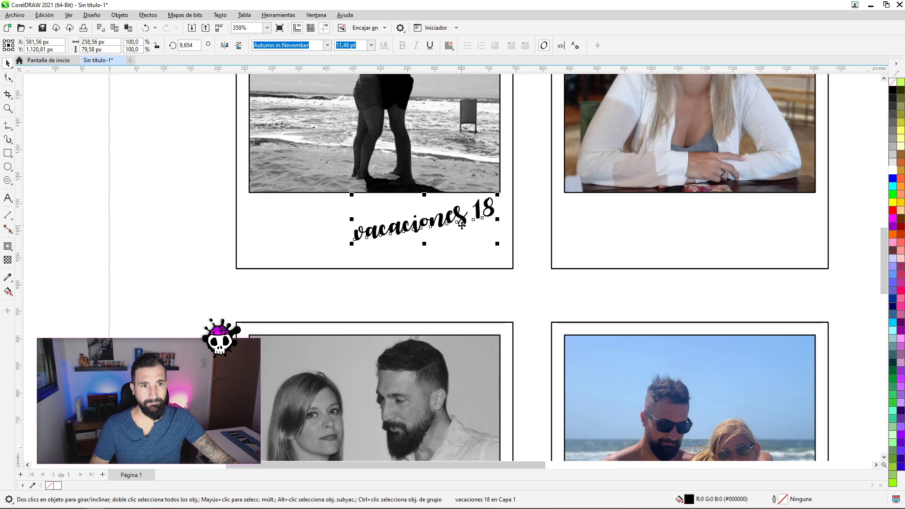
pyautogui.scroll(-1, 480, 215)
pyautogui.moveTo(506, 238); pyautogui.dragTo(607, 230)
pyautogui.hotkey('ctrl', 'z')
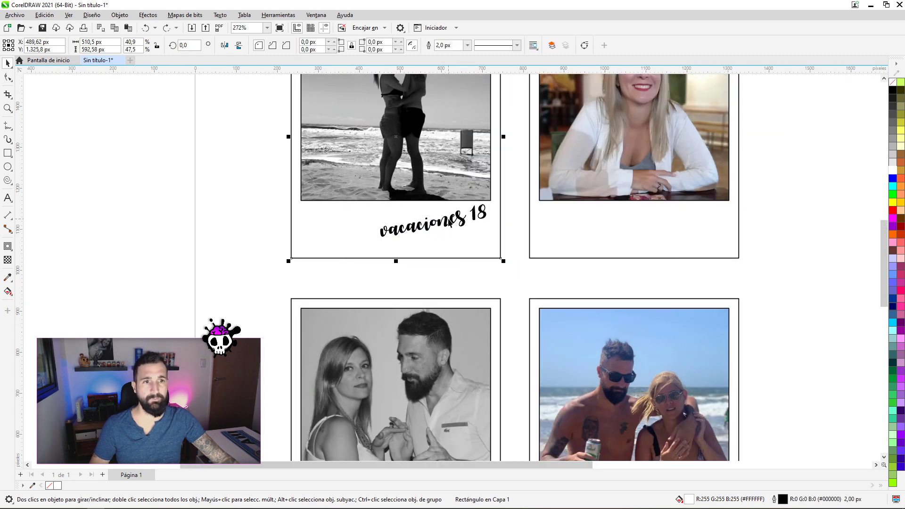
# - Copy the caption under the top-right photo as 'aniversario', rotated level
pyautogui.click(441, 224)
pyautogui.moveTo(433, 224)
pyautogui.mouseDown()
pyautogui.moveTo(349, 160)
pyautogui.moveTo(541, 166)
pyautogui.mouseUp()
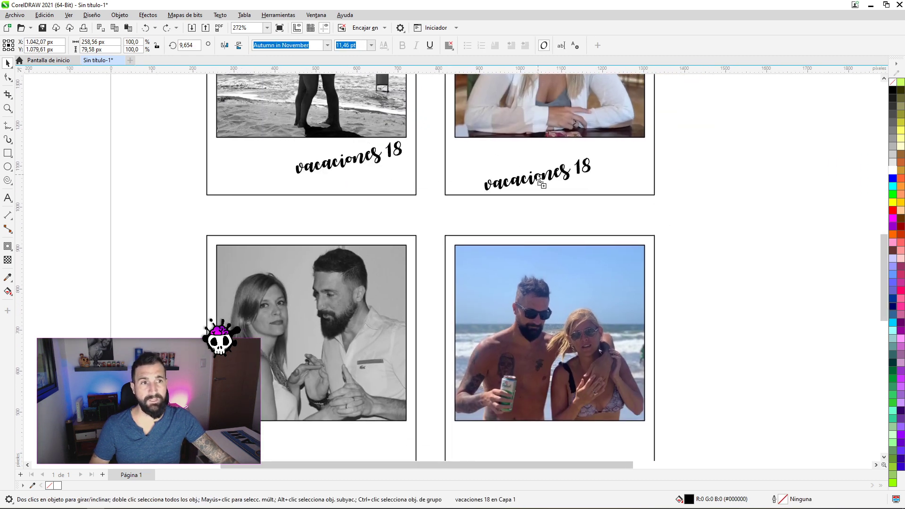
pyautogui.doubleClick(541, 166)
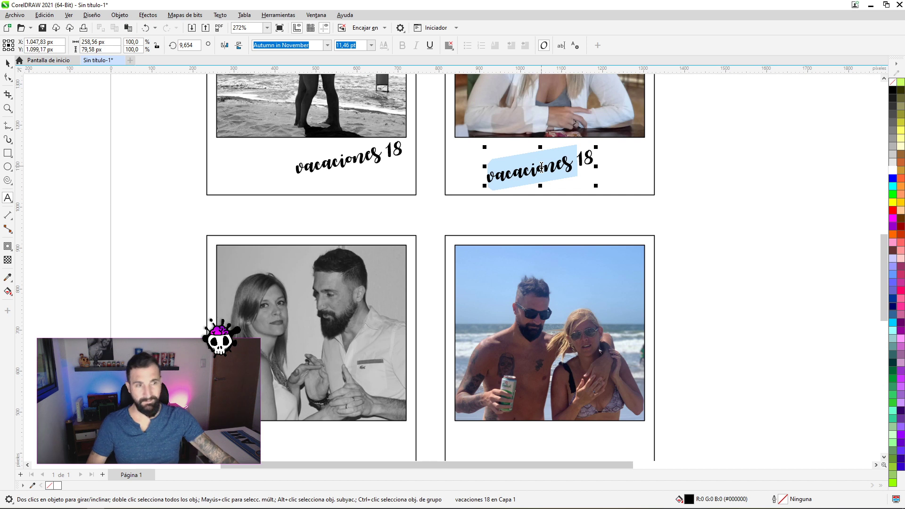
pyautogui.write('aniver')
pyautogui.press('Delete')
pyautogui.press('Delete')
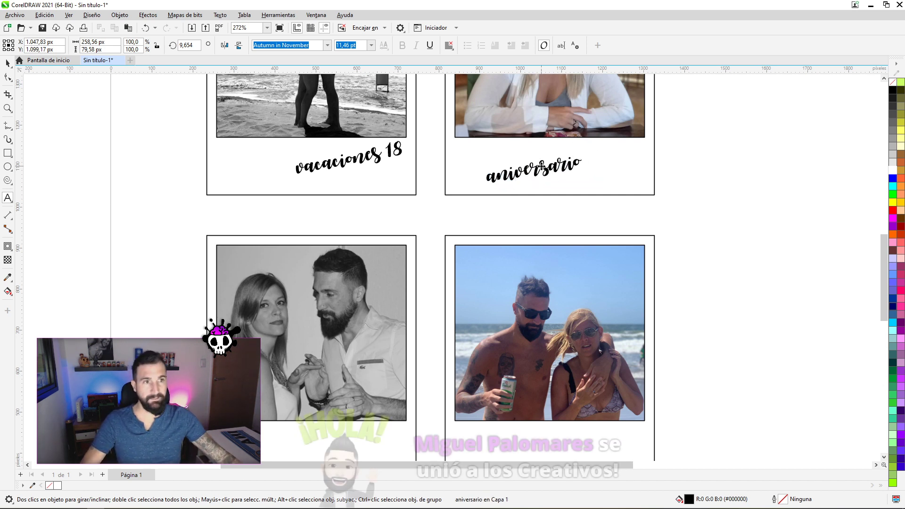
pyautogui.press('Escape')
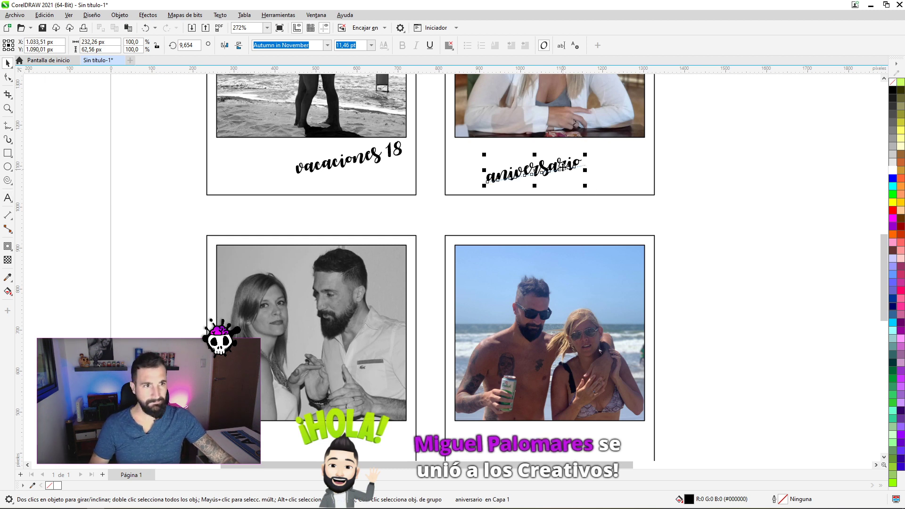
pyautogui.click(575, 166)
pyautogui.moveTo(593, 158); pyautogui.dragTo(599, 172)
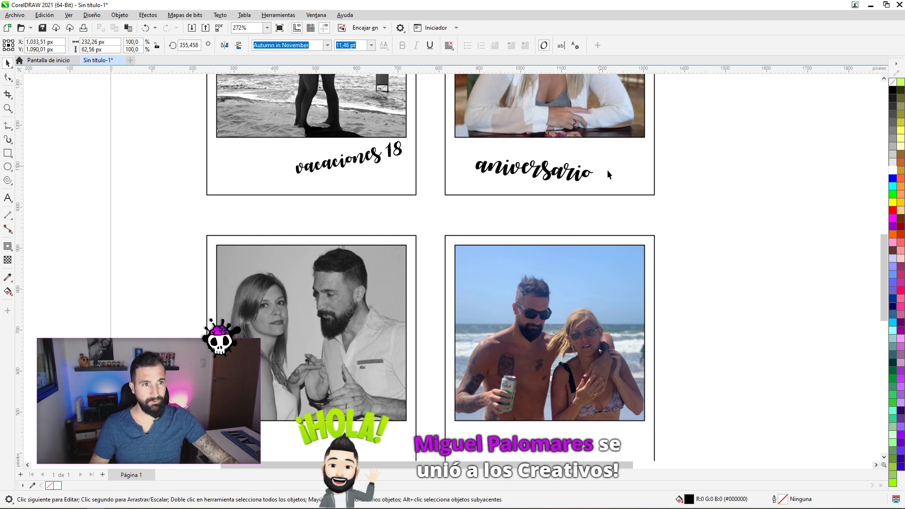
pyautogui.press('Escape')
pyautogui.click(583, 174)
pyautogui.scroll(-2, 585, 183)
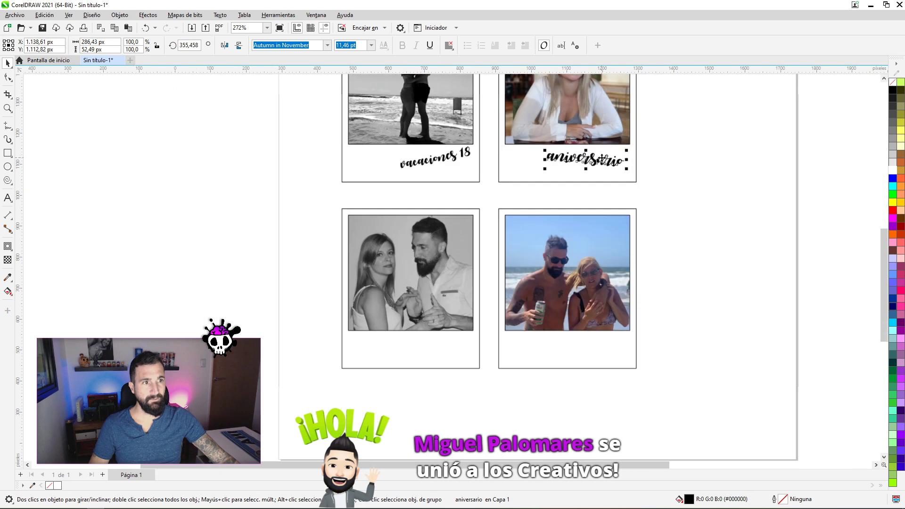
# - Copy the caption under the bottom-left photo and change it to 'casamiento'
pyautogui.moveTo(522, 179); pyautogui.dragTo(428, 342)
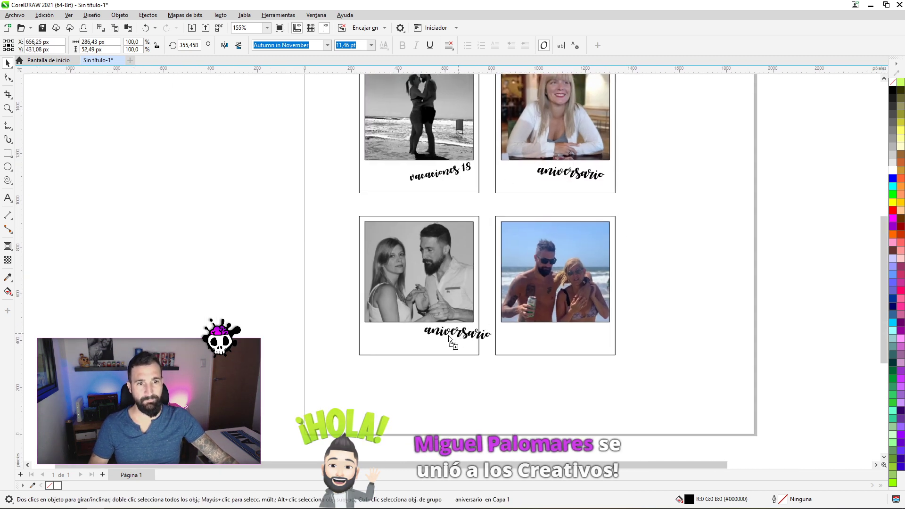
pyautogui.write('ca')
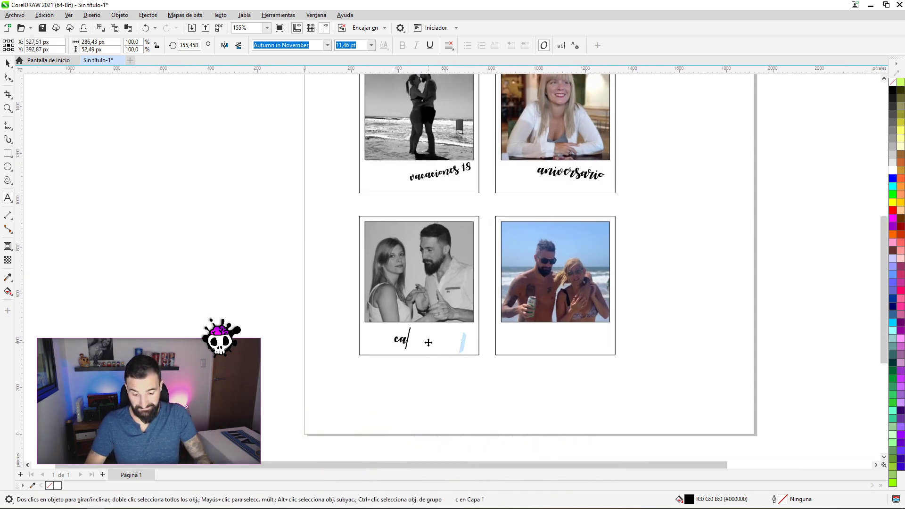
pyautogui.press('Escape')
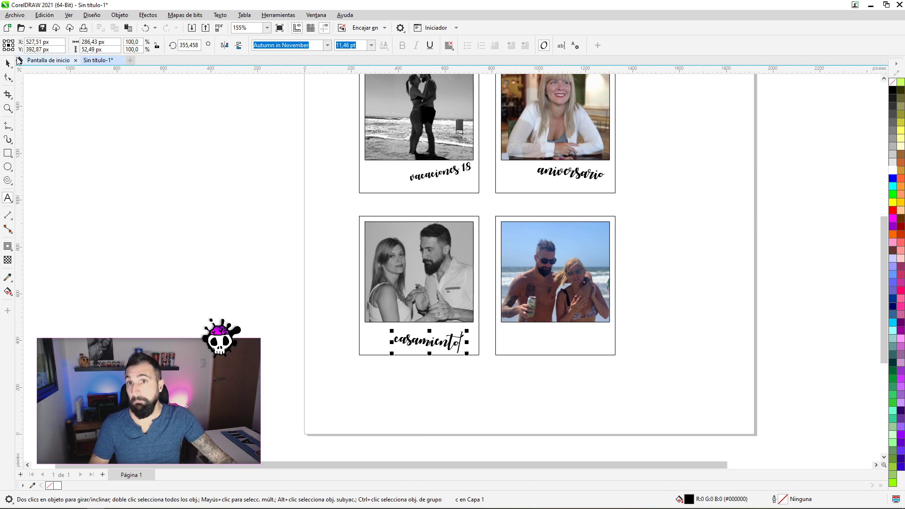
pyautogui.click(48, 60)
pyautogui.click(92, 60)
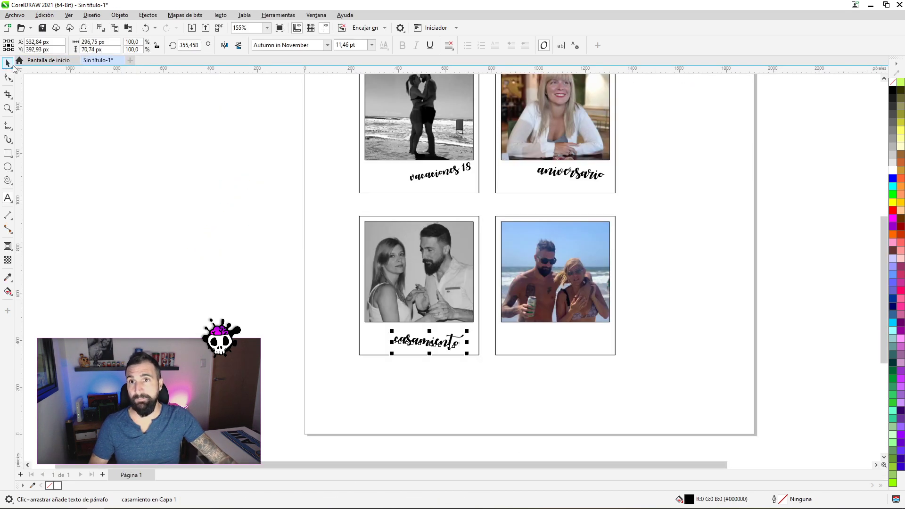
pyautogui.click(429, 342)
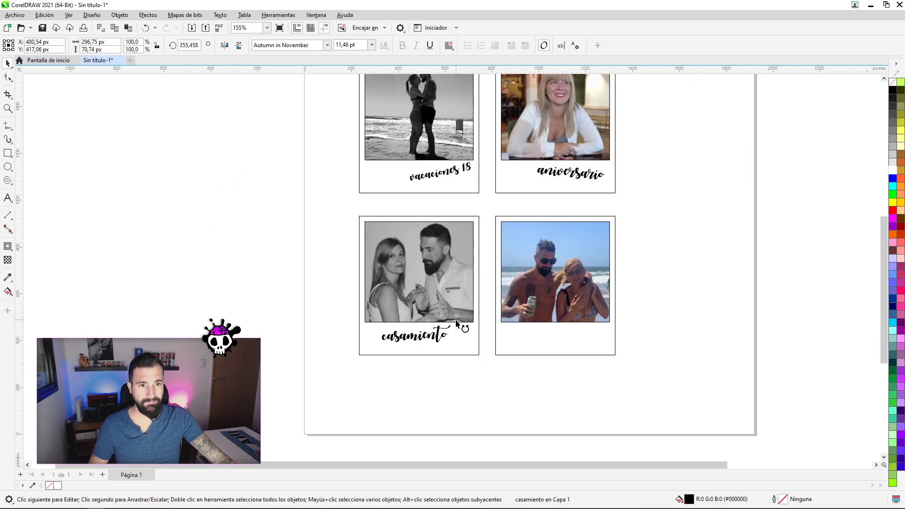
# - Copy the caption under the bottom-right photo as 'vacaciones 20', rotated level
pyautogui.moveTo(452, 175); pyautogui.dragTo(559, 337)
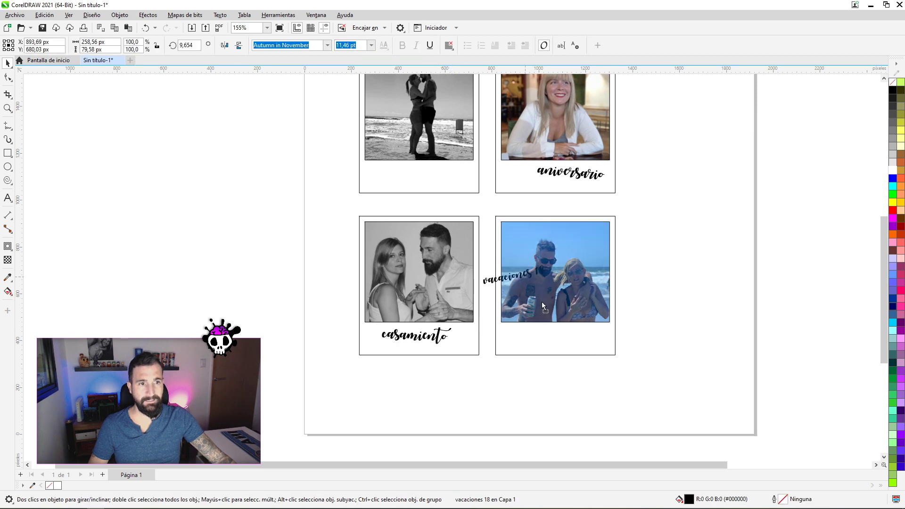
pyautogui.doubleClick(557, 339)
pyautogui.write('20')
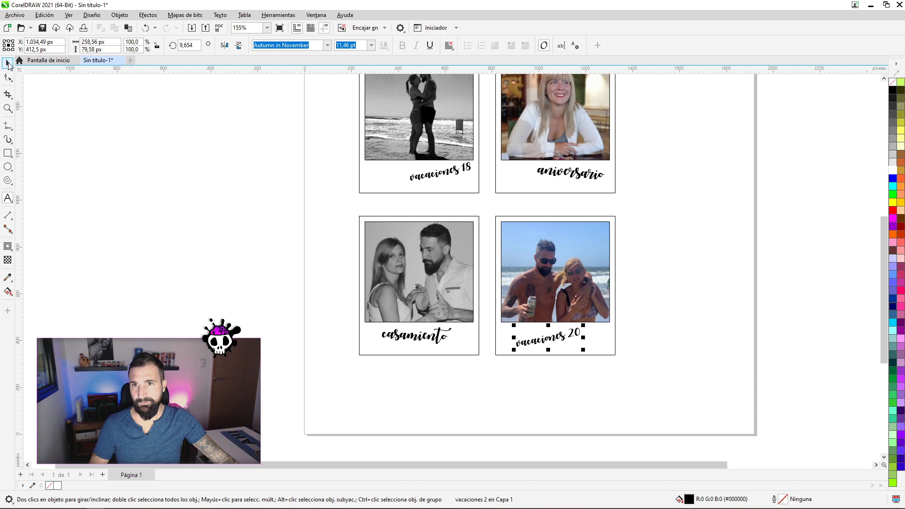
pyautogui.click(561, 335)
pyautogui.moveTo(585, 325)
pyautogui.mouseDown()
pyautogui.moveTo(600, 340)
pyautogui.moveTo(549, 337)
pyautogui.mouseUp()
pyautogui.press('Escape')
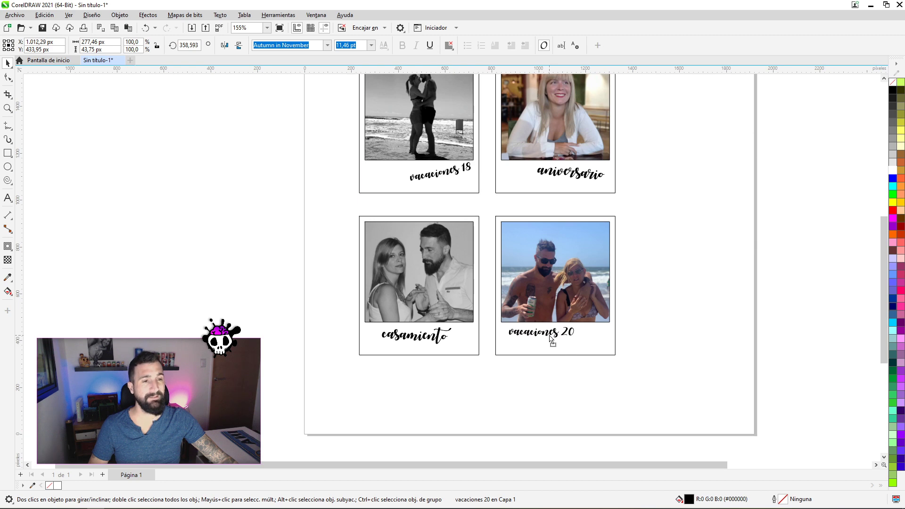
pyautogui.click(716, 287)
pyautogui.scroll(-1, 717, 287)
# - Select all four polaroids with their captions and remove their outlines
pyautogui.scroll(-1, 700, 280)
pyautogui.scroll(3, 475, 241)
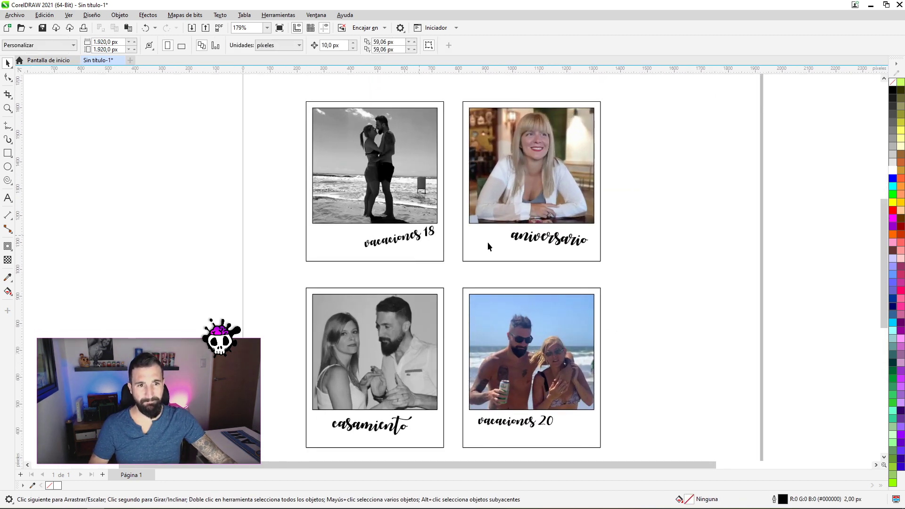
pyautogui.scroll(-3, 523, 251)
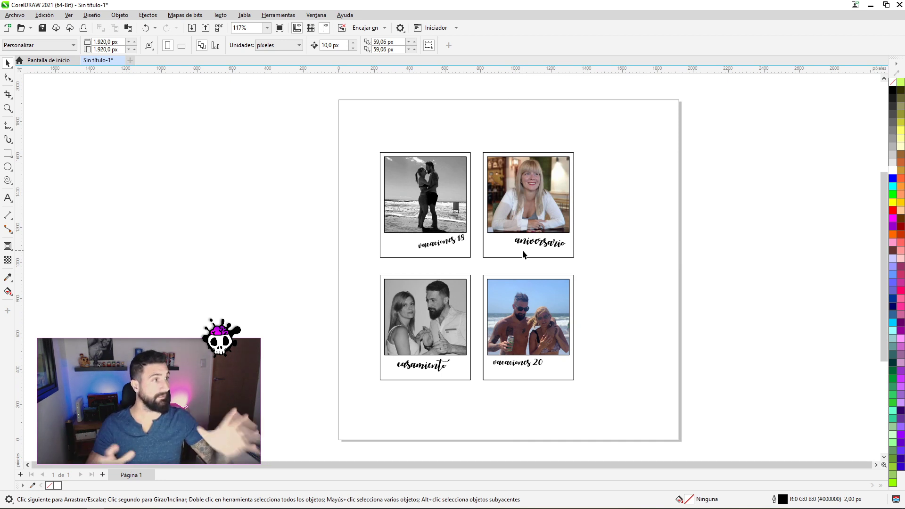
pyautogui.moveTo(518, 231); pyautogui.dragTo(526, 144)
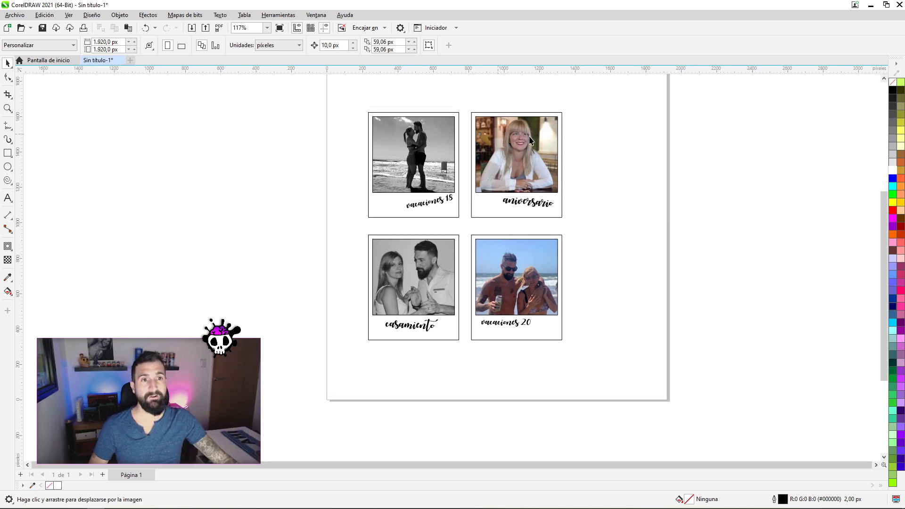
pyautogui.moveTo(619, 382); pyautogui.dragTo(618, 383)
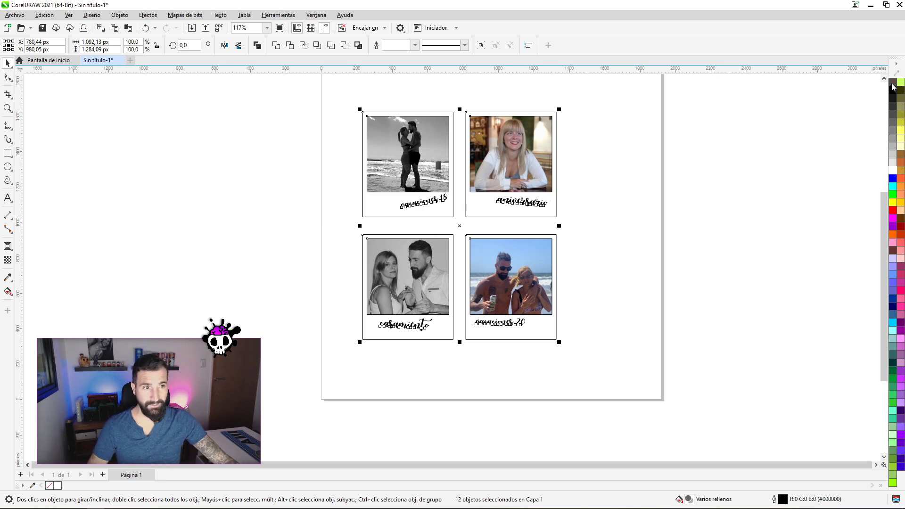
pyautogui.rightClick(892, 86)
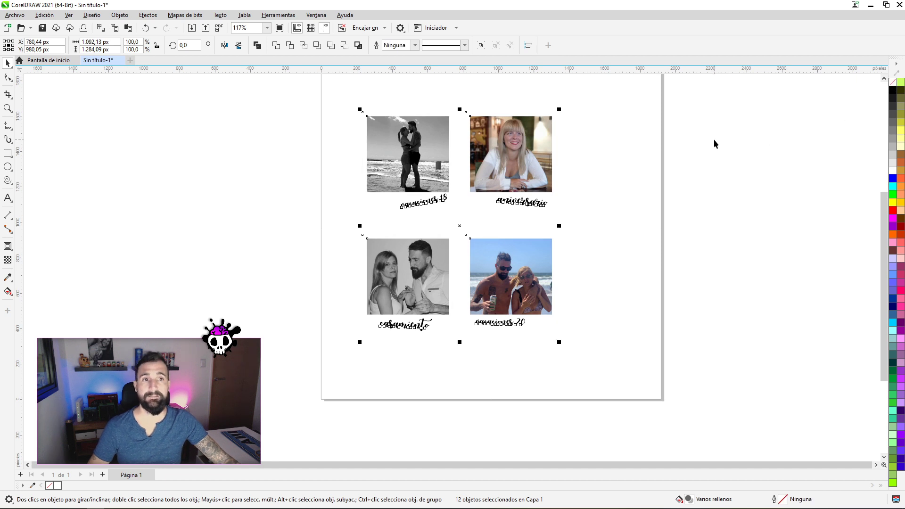
pyautogui.click(701, 147)
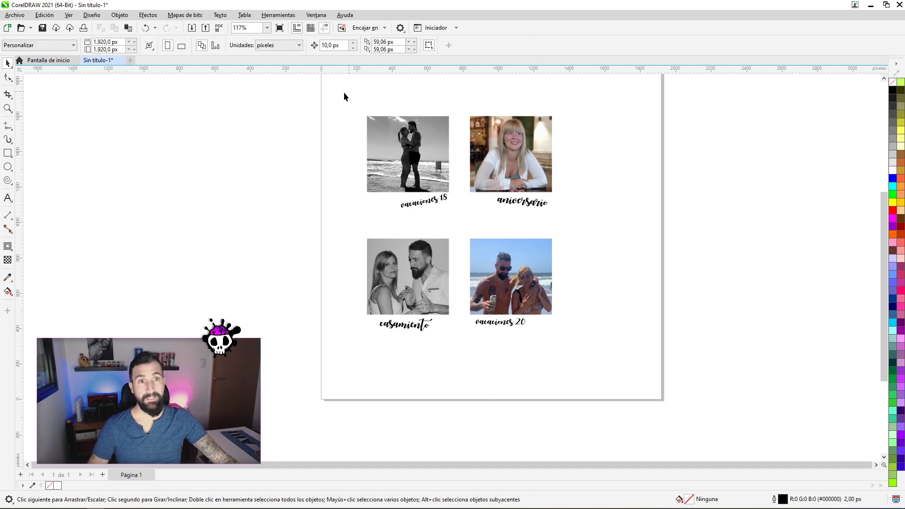
# - Select the photo groups and shift vacaciones 20, aniversario and vacaciones 18 to new spots
pyautogui.moveTo(465, 239); pyautogui.dragTo(465, 239)
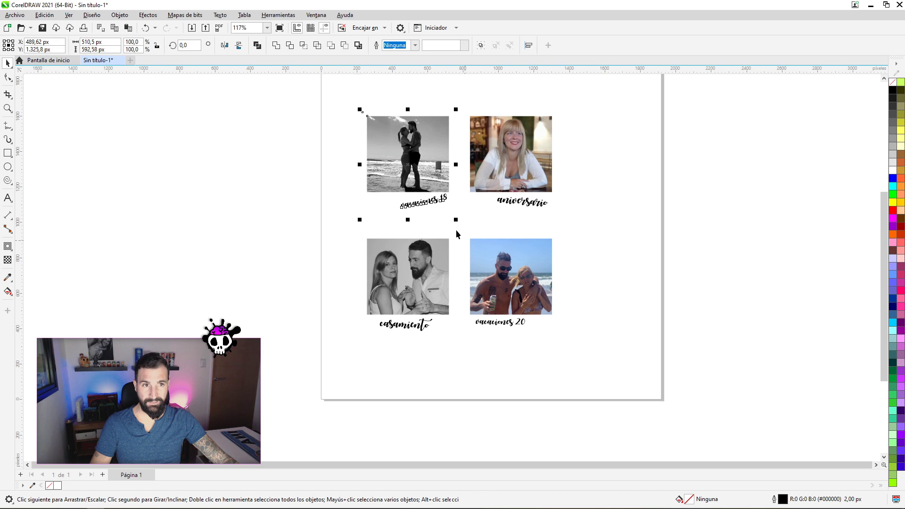
pyautogui.moveTo(614, 96); pyautogui.dragTo(456, 248)
pyautogui.moveTo(323, 81); pyautogui.dragTo(461, 247)
pyautogui.moveTo(315, 218); pyautogui.dragTo(458, 375)
pyautogui.moveTo(654, 406)
pyautogui.mouseDown()
pyautogui.moveTo(467, 236)
pyautogui.moveTo(613, 179)
pyautogui.mouseUp()
pyautogui.moveTo(505, 159); pyautogui.dragTo(544, 238)
pyautogui.moveTo(408, 160); pyautogui.dragTo(512, 192)
# - Stagger casamiento, vacaciones 18, aniversario and vacaciones 20 into an overlapping row
pyautogui.moveTo(443, 268); pyautogui.dragTo(387, 195)
pyautogui.moveTo(528, 177); pyautogui.dragTo(414, 181)
pyautogui.moveTo(384, 220); pyautogui.dragTo(467, 184)
pyautogui.moveTo(537, 222); pyautogui.dragTo(515, 191)
pyautogui.moveTo(494, 136); pyautogui.dragTo(456, 167)
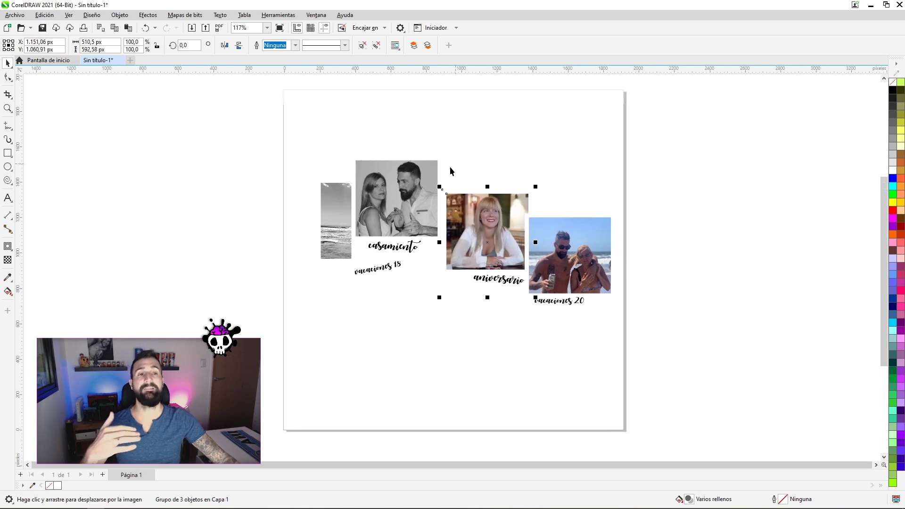
pyautogui.moveTo(547, 230); pyautogui.dragTo(584, 202)
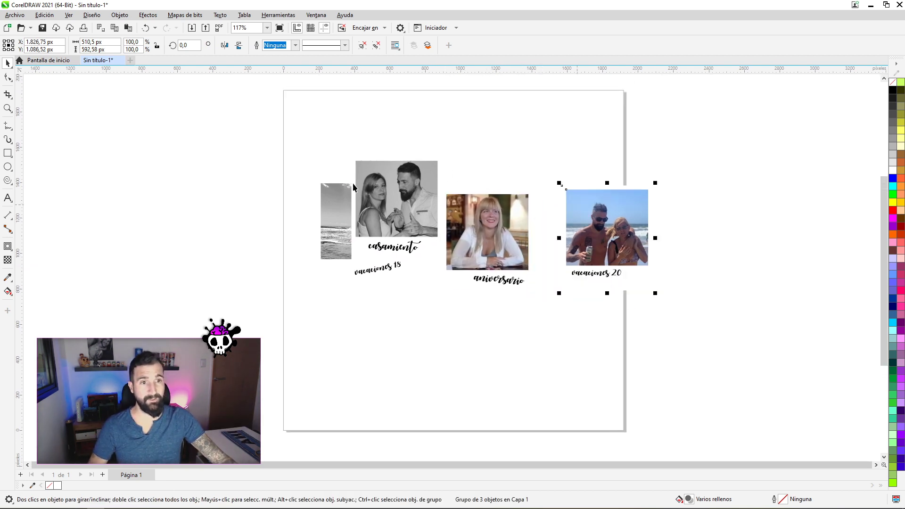
pyautogui.press('Escape')
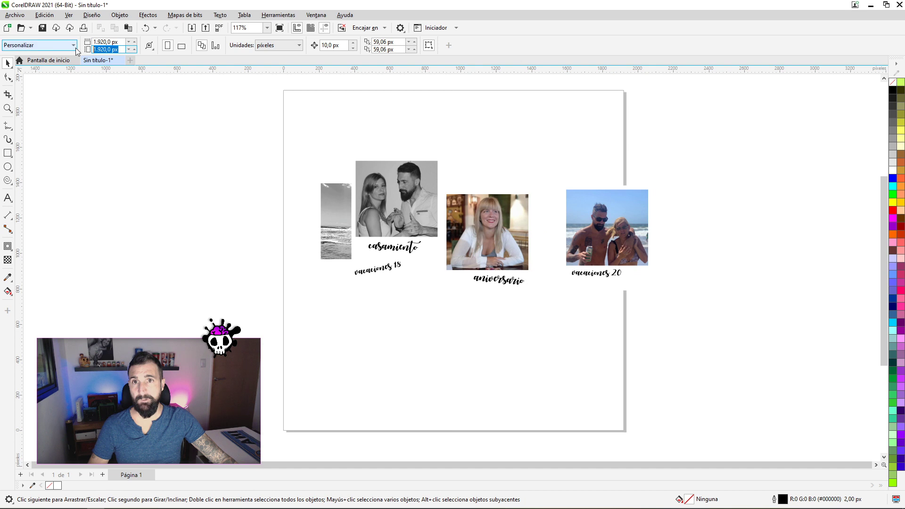
# - Set the page height to 1080 px and line the four photos up in a row
pyautogui.write('80')
pyautogui.press('Return')
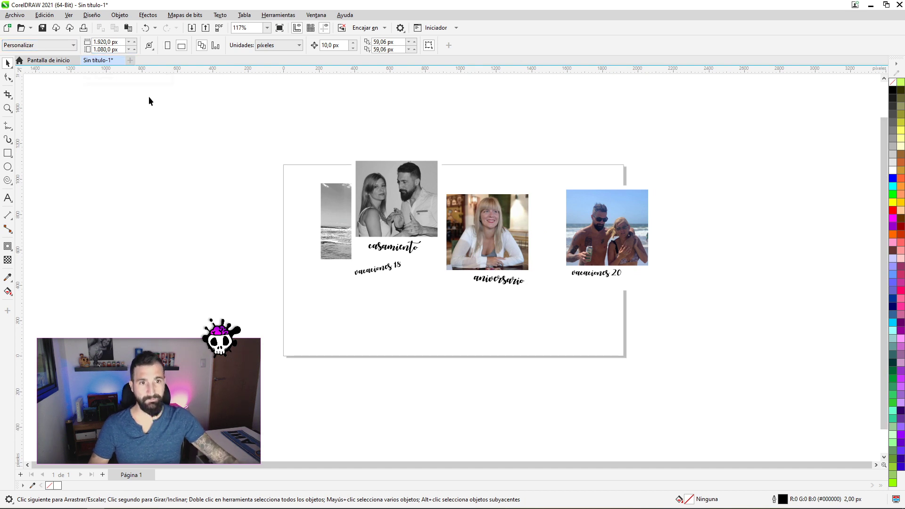
pyautogui.scroll(2, 481, 231)
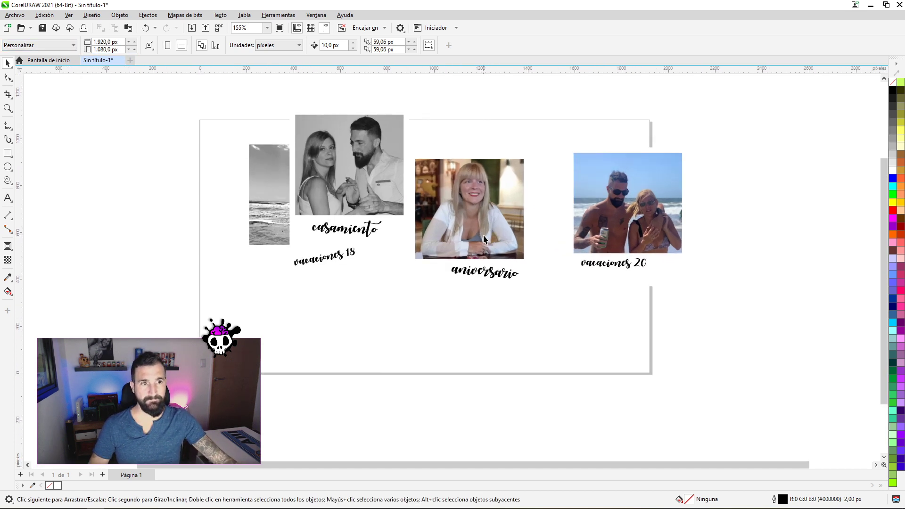
pyautogui.moveTo(387, 137); pyautogui.dragTo(481, 226)
pyautogui.moveTo(327, 166); pyautogui.dragTo(298, 197)
pyautogui.moveTo(483, 221); pyautogui.dragTo(424, 190)
pyautogui.moveTo(540, 173); pyautogui.dragTo(579, 188)
pyautogui.moveTo(638, 186); pyautogui.dragTo(675, 200)
pyautogui.moveTo(549, 193); pyautogui.dragTo(577, 200)
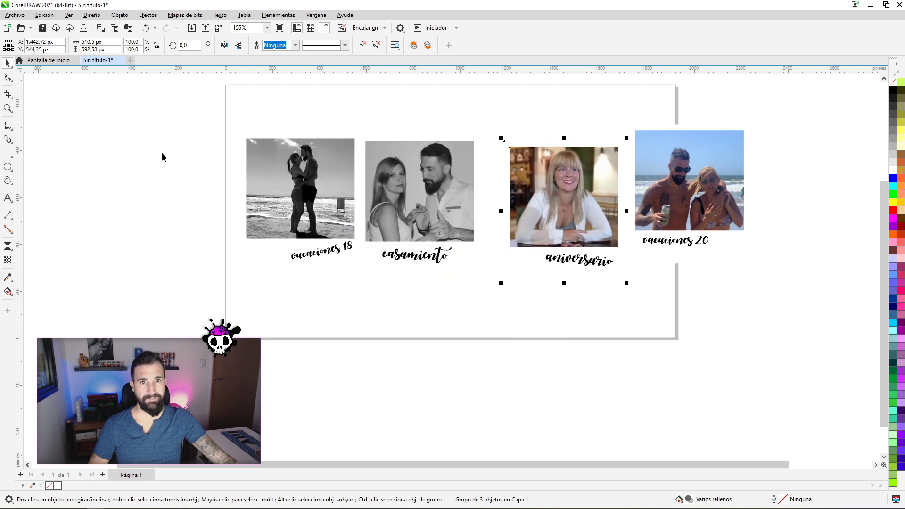
# - Shrink all four photo groups to about 72% and push vacaciones 20 further right
pyautogui.moveTo(751, 122); pyautogui.dragTo(607, 168)
pyautogui.moveTo(556, 216); pyautogui.dragTo(575, 198)
pyautogui.scroll(3, 428, 75)
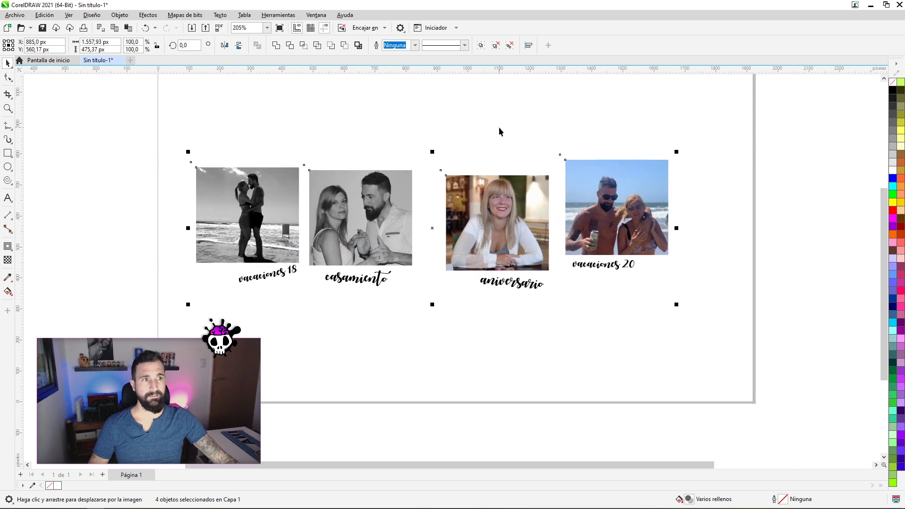
pyautogui.click(619, 226)
pyautogui.click(500, 245)
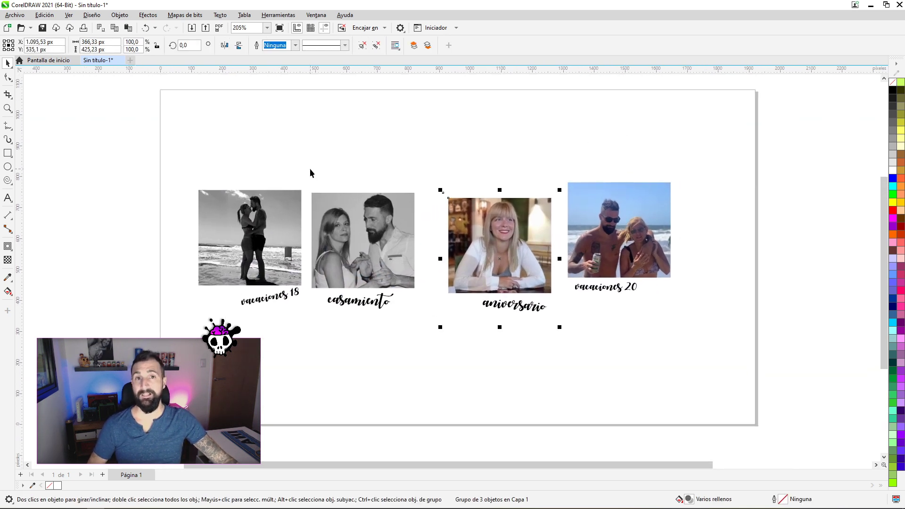
pyautogui.moveTo(619, 226); pyautogui.dragTo(657, 219)
pyautogui.click(250, 236)
pyautogui.moveTo(362, 175); pyautogui.dragTo(338, 152)
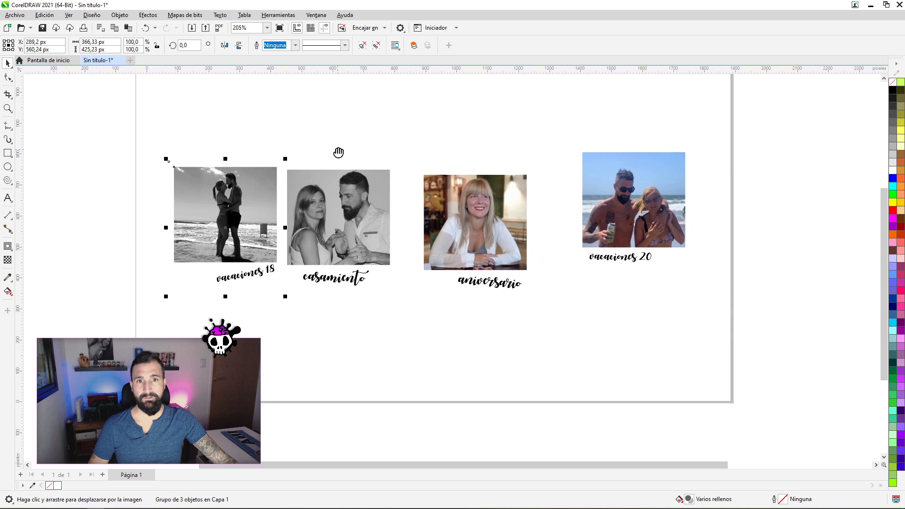
pyautogui.scroll(2, 113, 158)
pyautogui.click(7, 166)
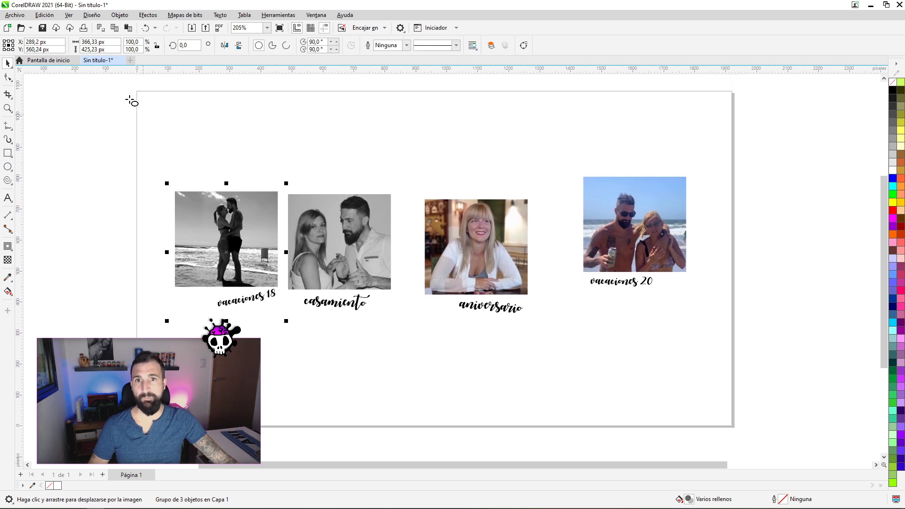
# - Draw a large guide ellipse and set vacaciones 18 on its arc with a slight clockwise tilt
pyautogui.moveTo(126, 98)
pyautogui.mouseDown()
pyautogui.moveTo(760, 261)
pyautogui.moveTo(814, 263)
pyautogui.mouseUp()
pyautogui.press('space')
pyautogui.moveTo(473, 125); pyautogui.dragTo(454, 104)
pyautogui.click(250, 236)
pyautogui.moveTo(250, 236); pyautogui.dragTo(233, 266)
pyautogui.click(255, 229)
pyautogui.moveTo(270, 213); pyautogui.dragTo(279, 223)
# - Place casamiento, aniversario and vacaciones 20 along the arc, tilting vacaciones 20 about 4.8 degrees
pyautogui.moveTo(361, 260)
pyautogui.mouseDown()
pyautogui.moveTo(362, 282)
pyautogui.moveTo(362, 270)
pyautogui.mouseUp()
pyautogui.click(507, 191)
pyautogui.moveTo(504, 247); pyautogui.dragTo(515, 272)
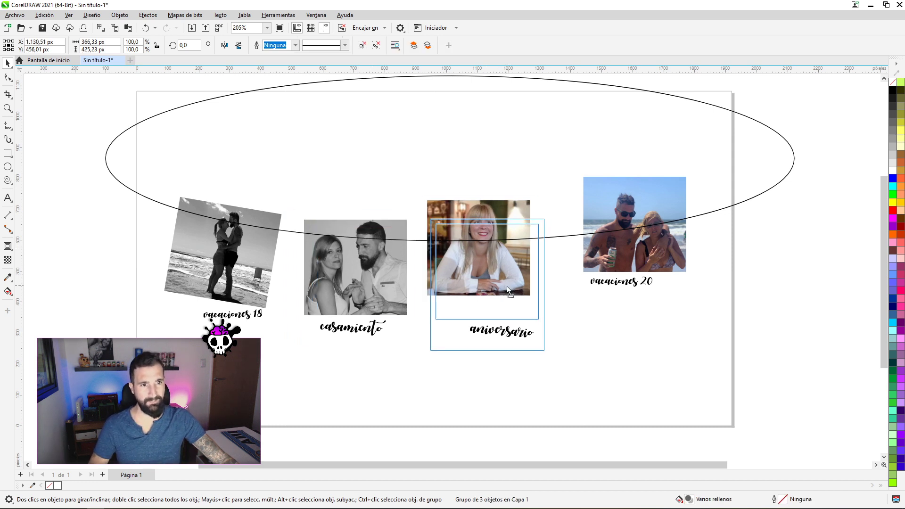
pyautogui.click(515, 272)
pyautogui.moveTo(547, 216); pyautogui.dragTo(541, 212)
pyautogui.moveTo(648, 242); pyautogui.dragTo(664, 304)
pyautogui.click(664, 304)
pyautogui.moveTo(711, 235); pyautogui.dragTo(708, 222)
pyautogui.moveTo(657, 276); pyautogui.dragTo(650, 266)
# - Straighten aniversario upright and delete the guide ellipse
pyautogui.click(517, 266)
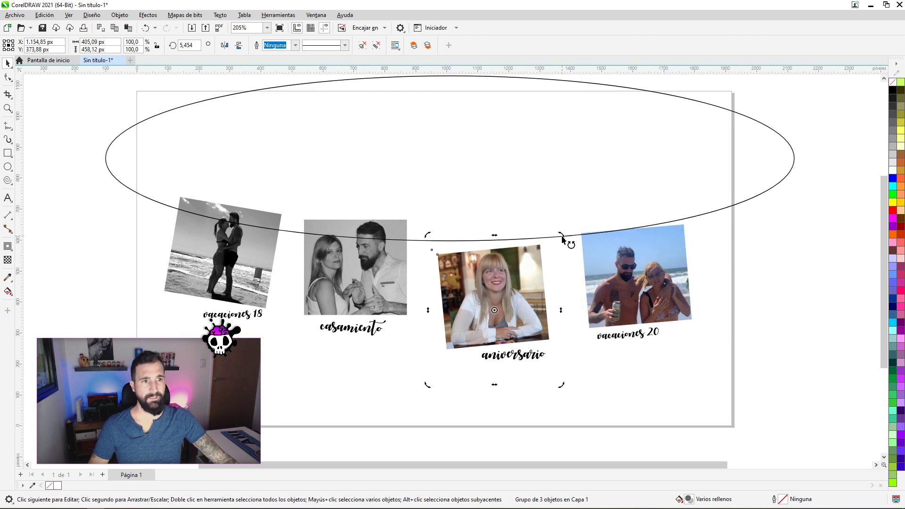
pyautogui.moveTo(571, 242); pyautogui.dragTo(581, 250)
pyautogui.click(399, 259)
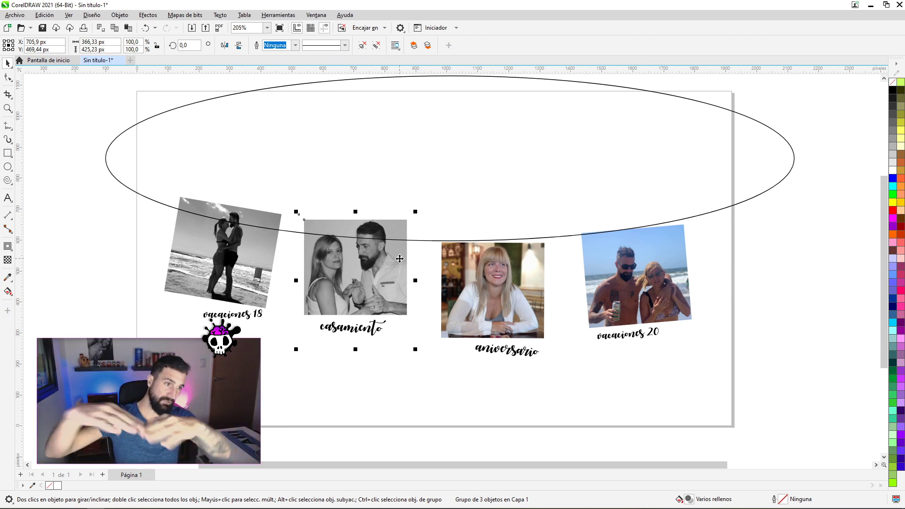
pyautogui.click(491, 178)
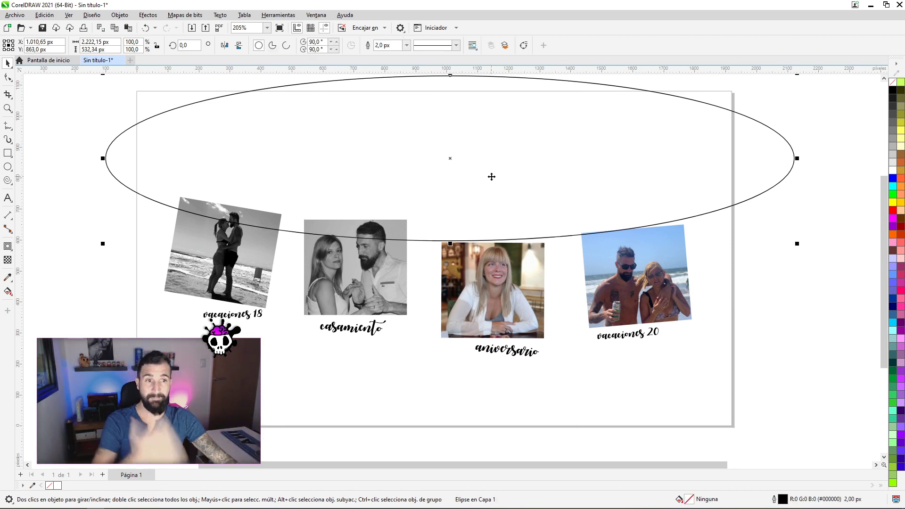
pyautogui.press('Delete')
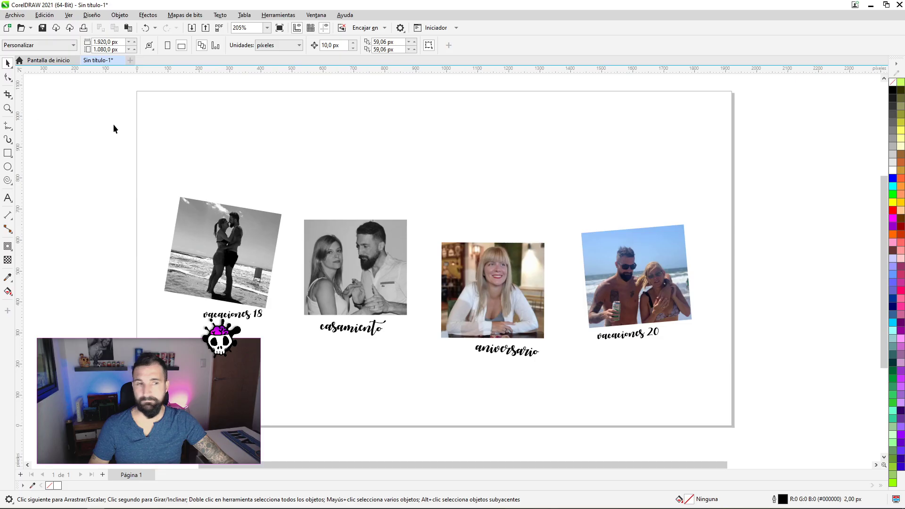
# - Import descarga.jpg, centre it, scale it to fill the page and send it to back
pyautogui.click(15, 15)
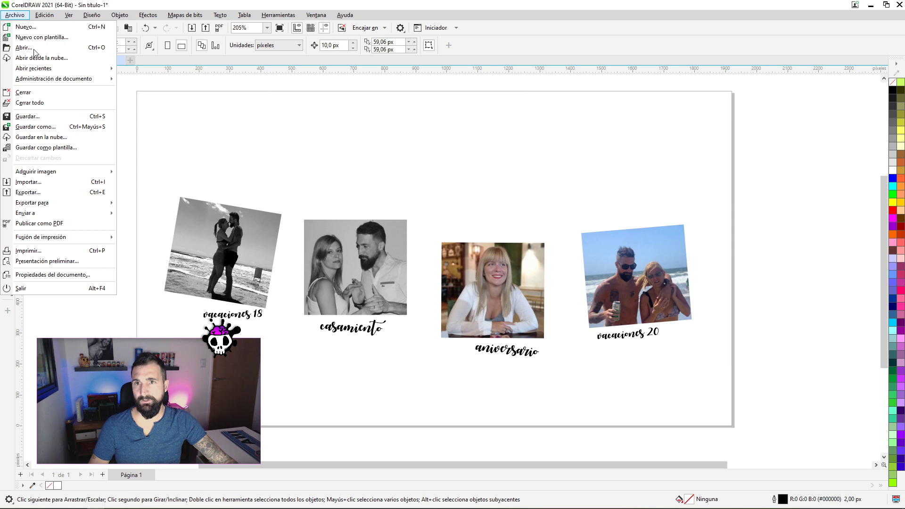
pyautogui.click(47, 184)
pyautogui.click(580, 141)
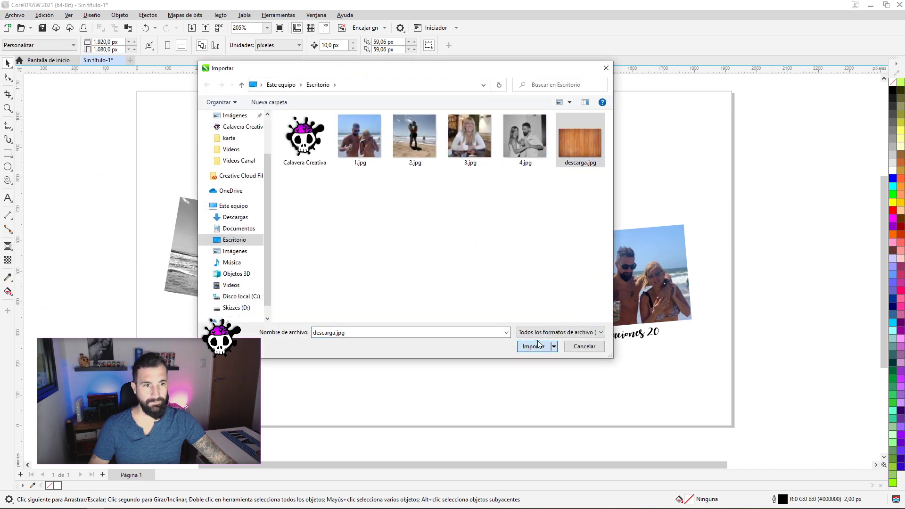
pyautogui.click(532, 346)
pyautogui.click(137, 93)
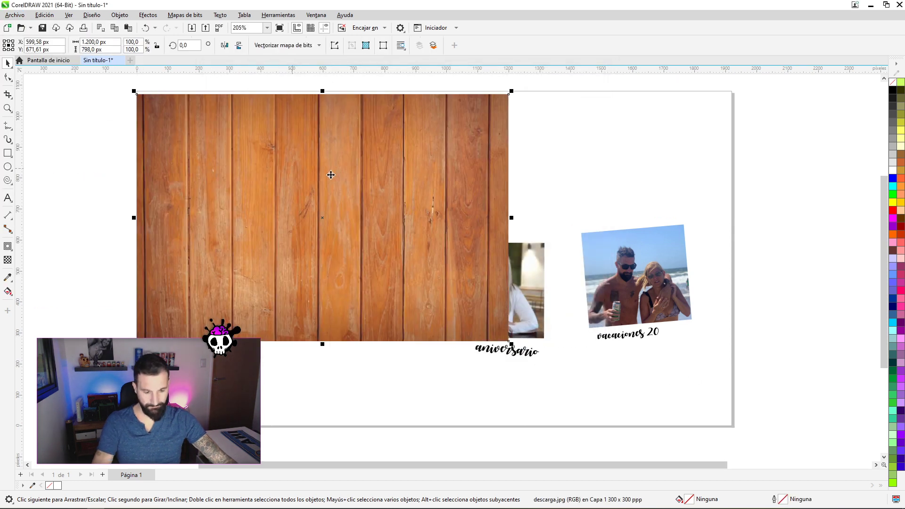
pyautogui.press('p')
pyautogui.moveTo(621, 134)
pyautogui.mouseDown()
pyautogui.moveTo(730, 91)
pyautogui.moveTo(718, 89)
pyautogui.mouseUp()
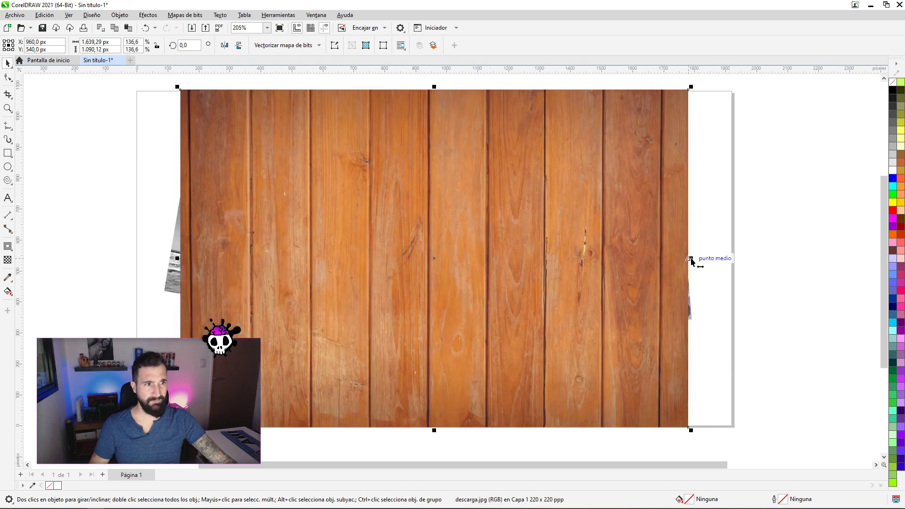
pyautogui.moveTo(690, 260); pyautogui.dragTo(734, 250)
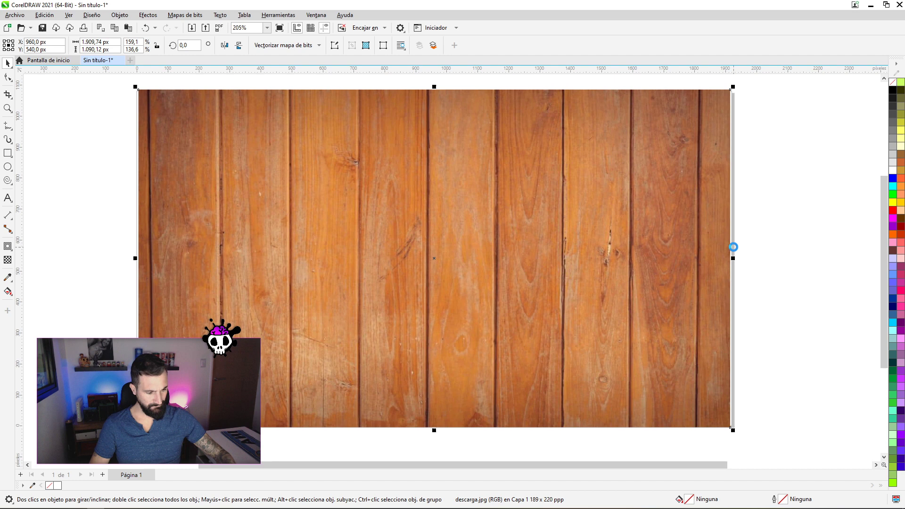
pyautogui.hotkey('shift', 'pagedown')
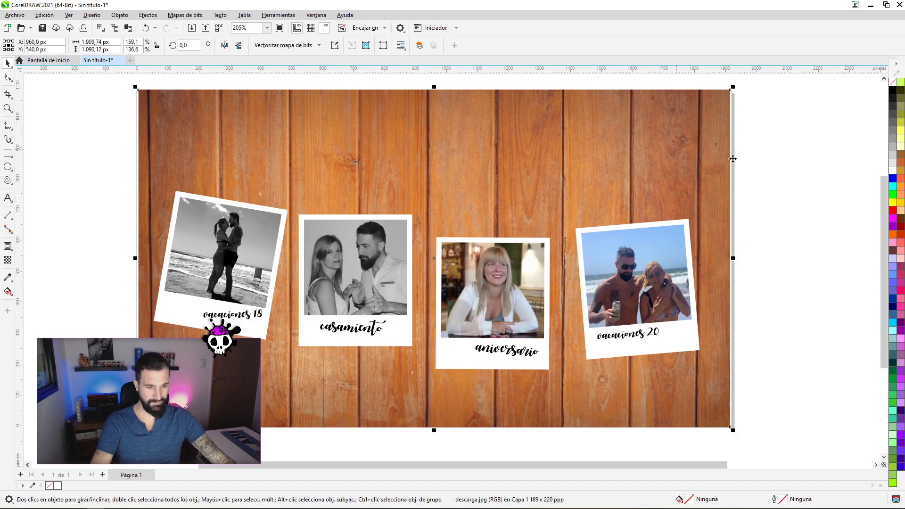
pyautogui.press('Escape')
# - Slide the four polaroids closer together so they overlap
pyautogui.click(311, 330)
pyautogui.click(494, 352)
pyautogui.moveTo(276, 261); pyautogui.dragTo(297, 246)
pyautogui.moveTo(371, 264); pyautogui.dragTo(366, 251)
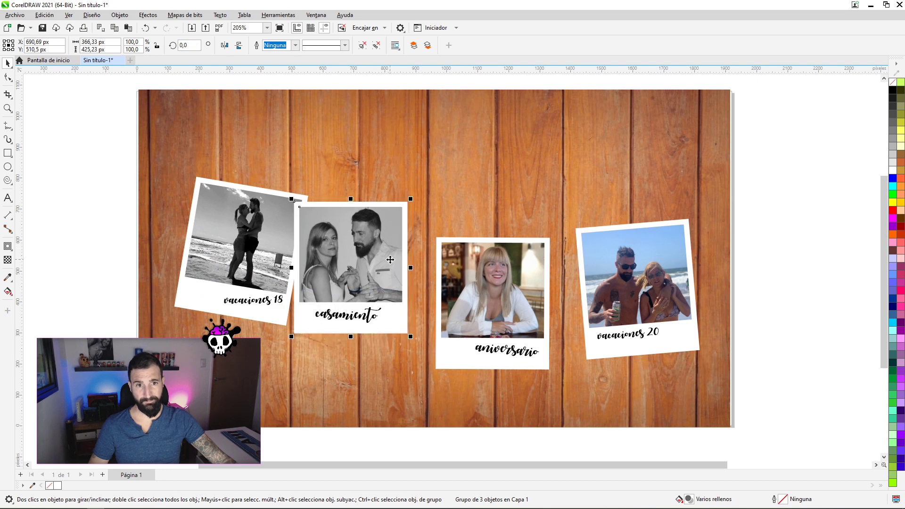
pyautogui.moveTo(493, 302); pyautogui.dragTo(449, 277)
pyautogui.moveTo(625, 250); pyautogui.dragTo(521, 233)
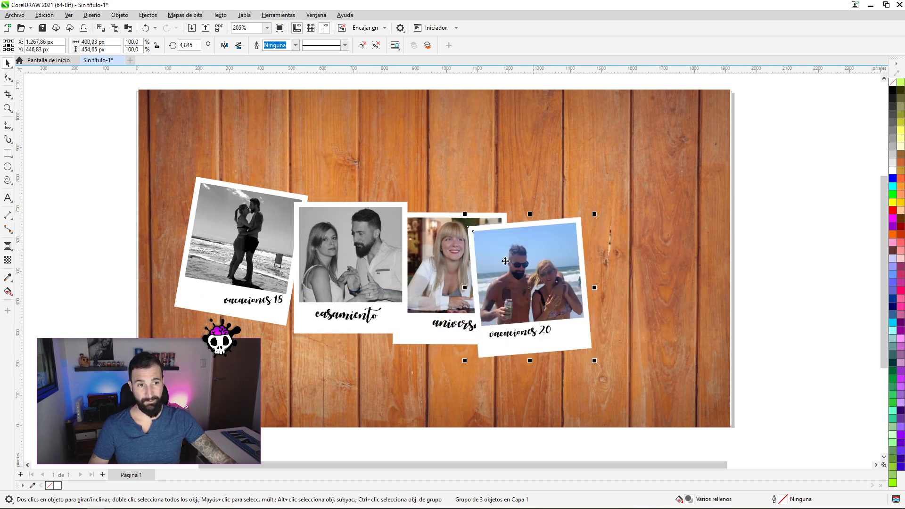
# - Shift vacaciones 20 down-right, casamiento up-right, and vacaciones 18 to the right
pyautogui.scroll(-1, 627, 198)
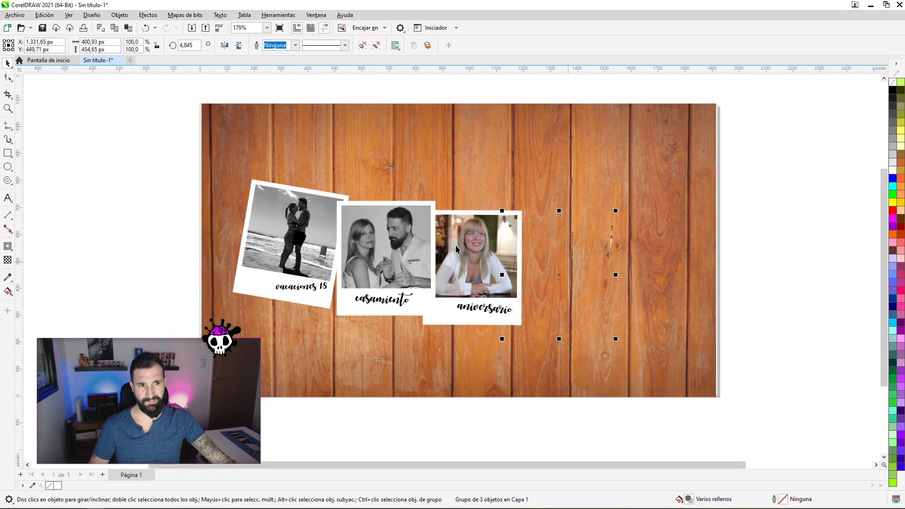
pyautogui.moveTo(558, 252); pyautogui.dragTo(568, 261)
pyautogui.moveTo(377, 264); pyautogui.dragTo(391, 245)
pyautogui.moveTo(339, 258); pyautogui.dragTo(361, 266)
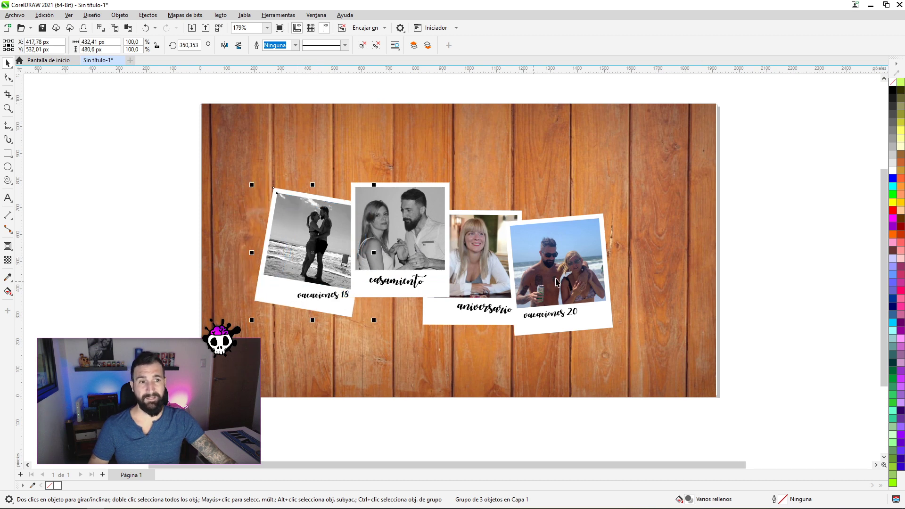
# - Tilt vacaciones 20 counter-clockwise over aniversario, then lower aniversario and tilt it slightly clockwise
pyautogui.click(558, 282)
pyautogui.click(598, 217)
pyautogui.moveTo(606, 212); pyautogui.dragTo(561, 200)
pyautogui.click(473, 323)
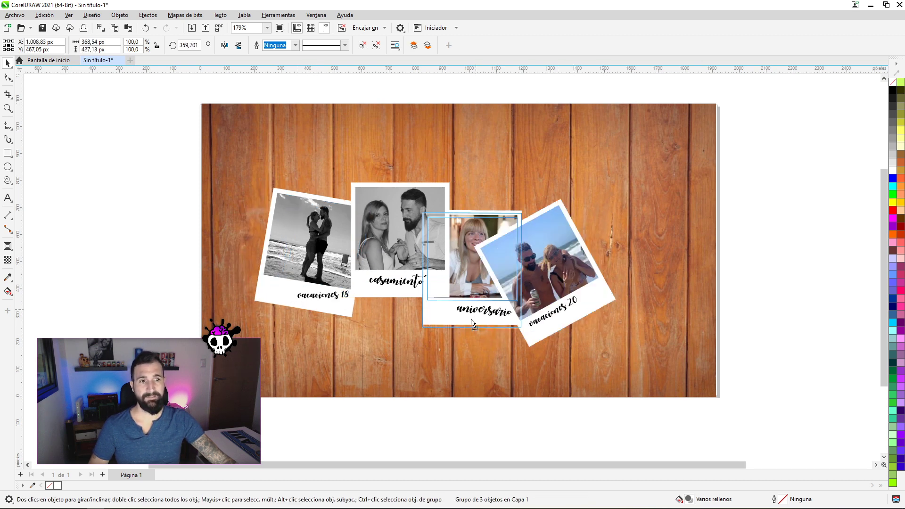
pyautogui.moveTo(473, 324); pyautogui.dragTo(471, 337)
pyautogui.click(478, 246)
pyautogui.moveTo(524, 223); pyautogui.dragTo(528, 238)
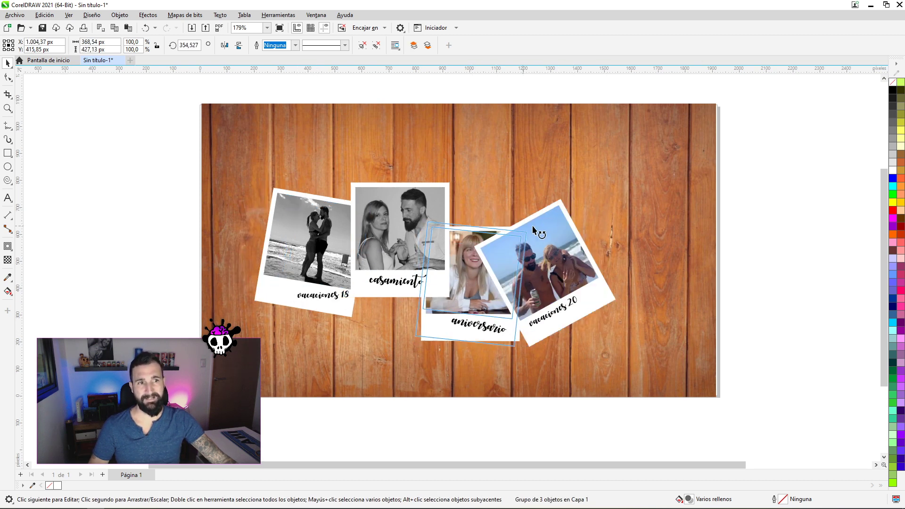
# - Nudge casamiento, vacaciones 18, aniversario and vacaciones 20 into a tight overlapping arc
pyautogui.click(397, 253)
pyautogui.moveTo(397, 253); pyautogui.dragTo(390, 247)
pyautogui.click(306, 250)
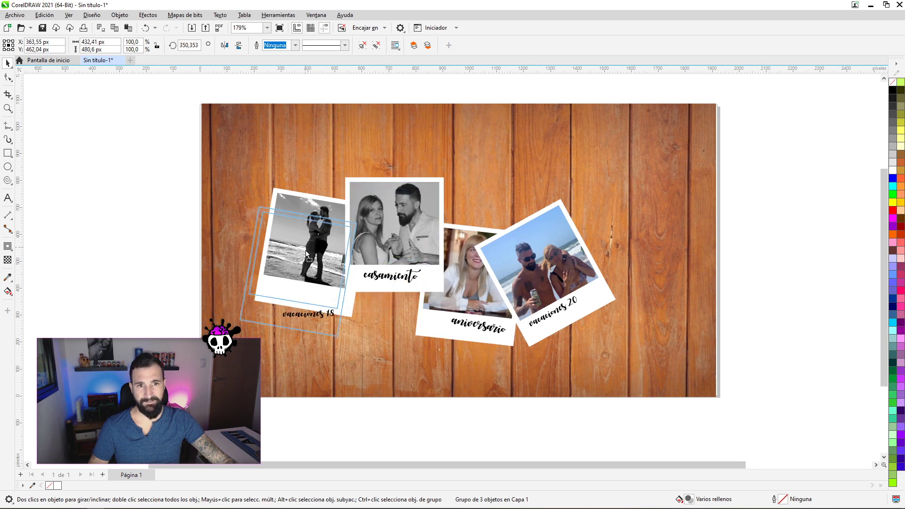
pyautogui.moveTo(328, 248); pyautogui.dragTo(324, 259)
pyautogui.moveTo(461, 309); pyautogui.dragTo(472, 317)
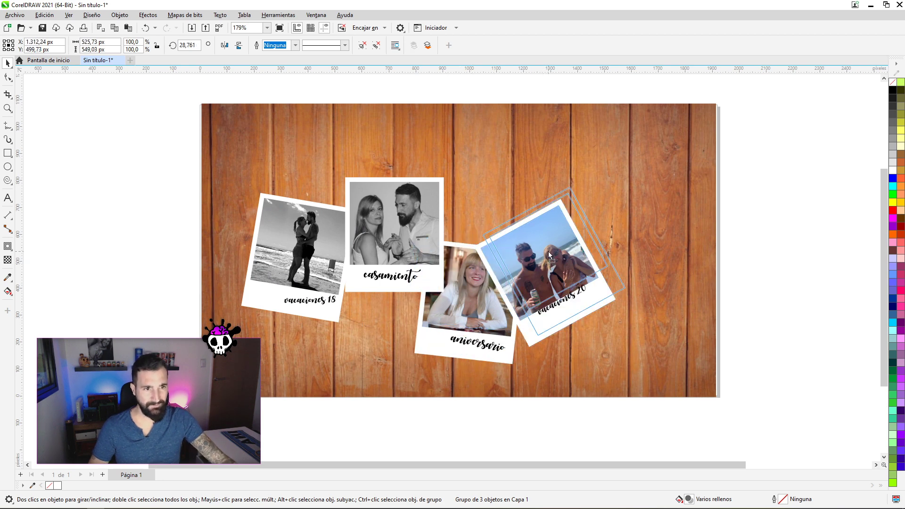
pyautogui.moveTo(549, 263); pyautogui.dragTo(565, 275)
# - Send vacaciones 20 behind aniversario while keeping it above the wood background
pyautogui.hotkey('ctrl', 'pagedown')
pyautogui.hotkey('shift', 'pagedown')
pyautogui.hotkey('ctrl', 'z')
pyautogui.press('Escape')
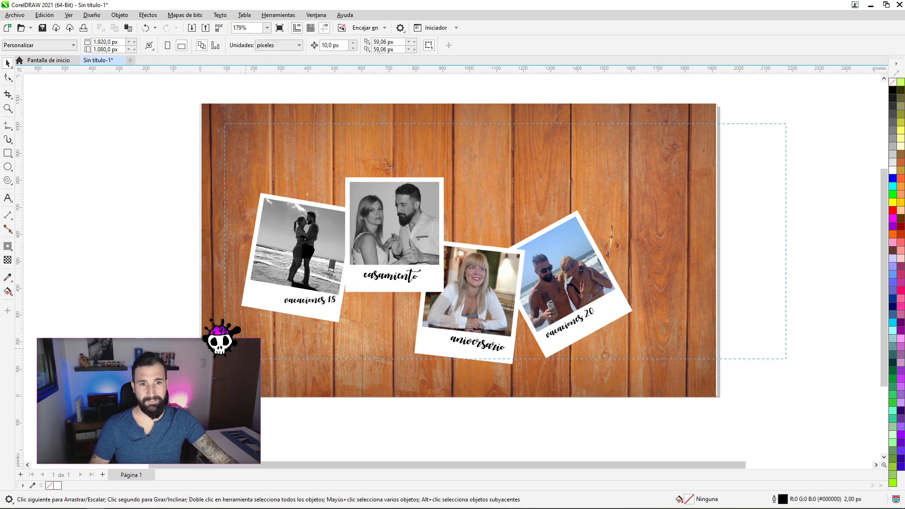
# - Shift the polaroid cluster up-right and move the vacaciones 18 and aniversario frames left
pyautogui.moveTo(238, 124); pyautogui.dragTo(213, 123)
pyautogui.moveTo(441, 280); pyautogui.dragTo(464, 267)
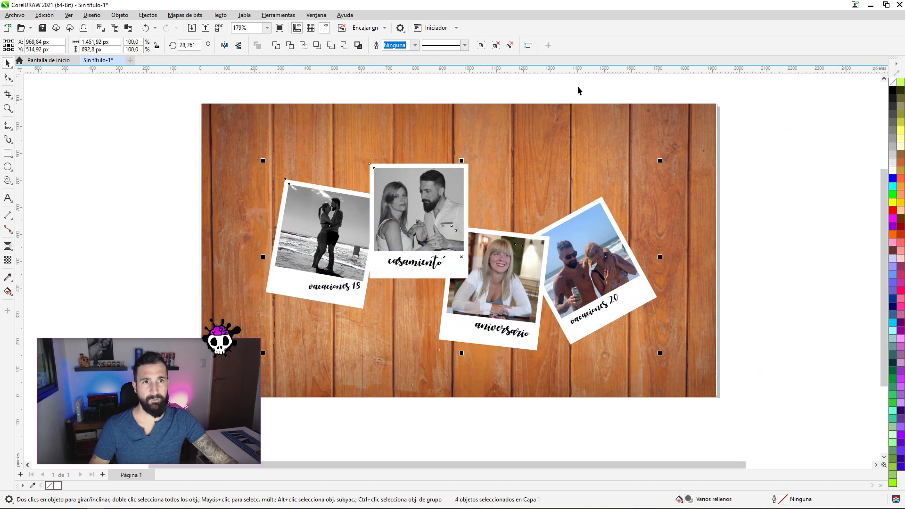
pyautogui.click(283, 288)
pyautogui.moveTo(285, 287)
pyautogui.mouseDown()
pyautogui.moveTo(249, 248)
pyautogui.moveTo(273, 257)
pyautogui.mouseUp()
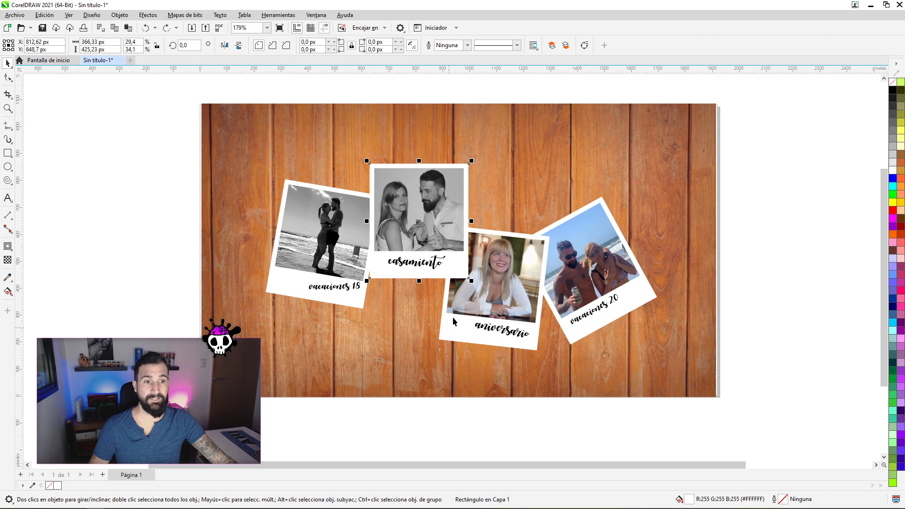
pyautogui.moveTo(475, 322); pyautogui.dragTo(434, 335)
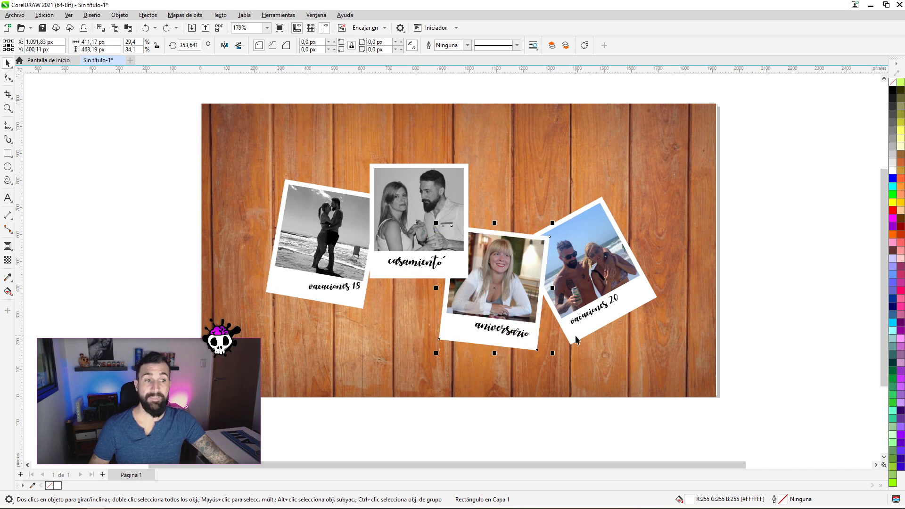
pyautogui.moveTo(575, 336); pyautogui.dragTo(621, 313)
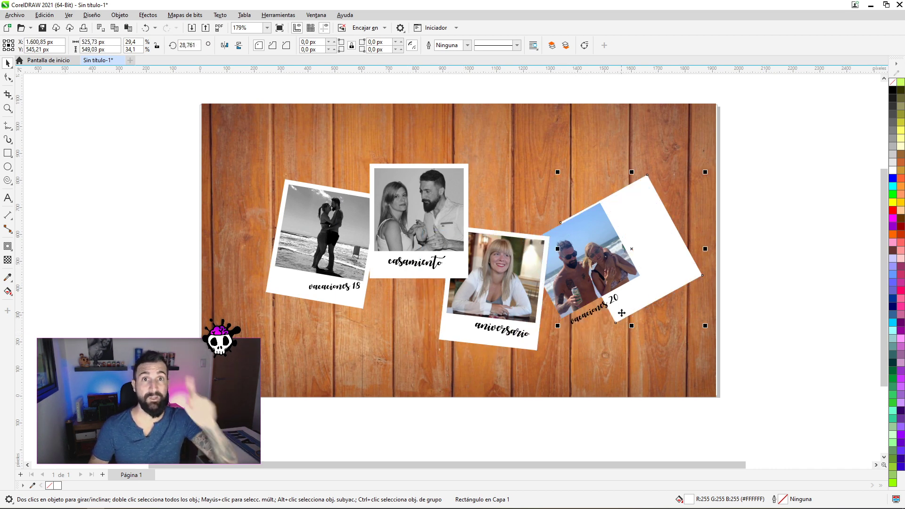
pyautogui.hotkey('ctrl', 'z')
# - Select the polaroids and drag a Multiply drop shadow offset down and to the right
pyautogui.click(397, 194)
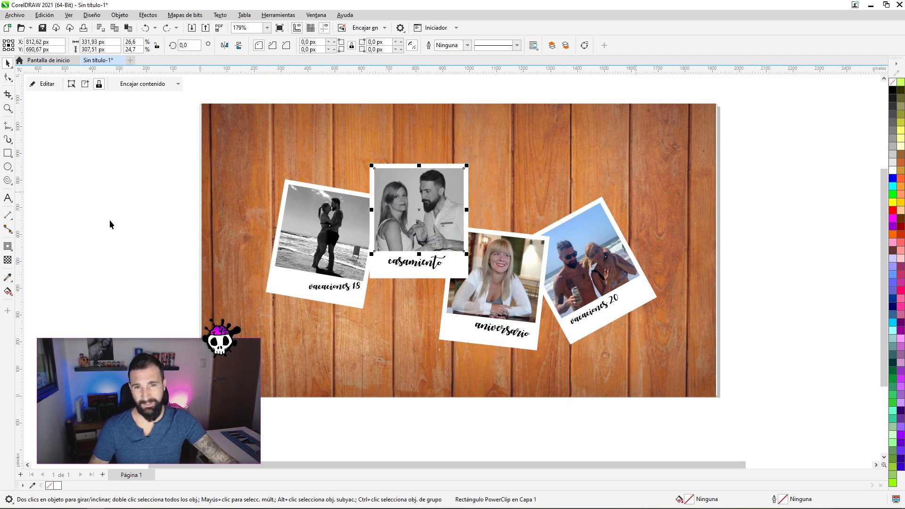
pyautogui.click(304, 286)
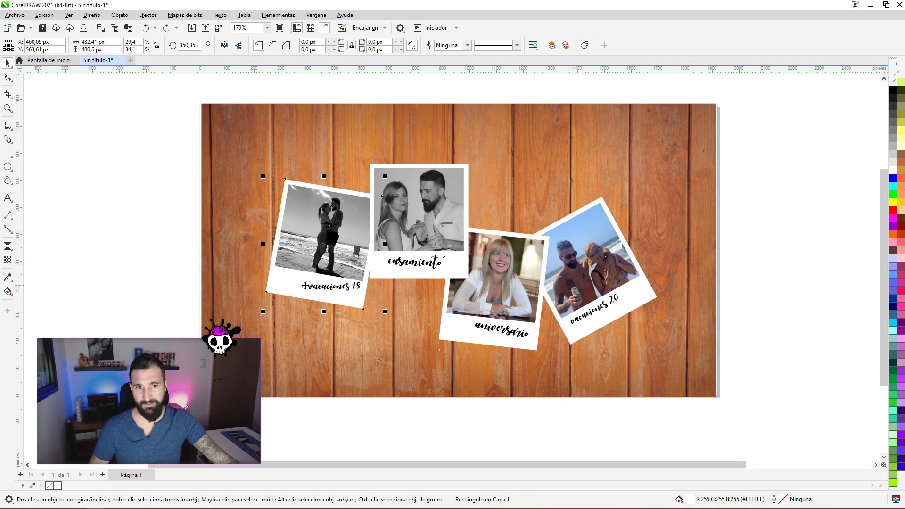
pyautogui.keyDown('shift'); pyautogui.click(377, 277); pyautogui.keyUp('shift')
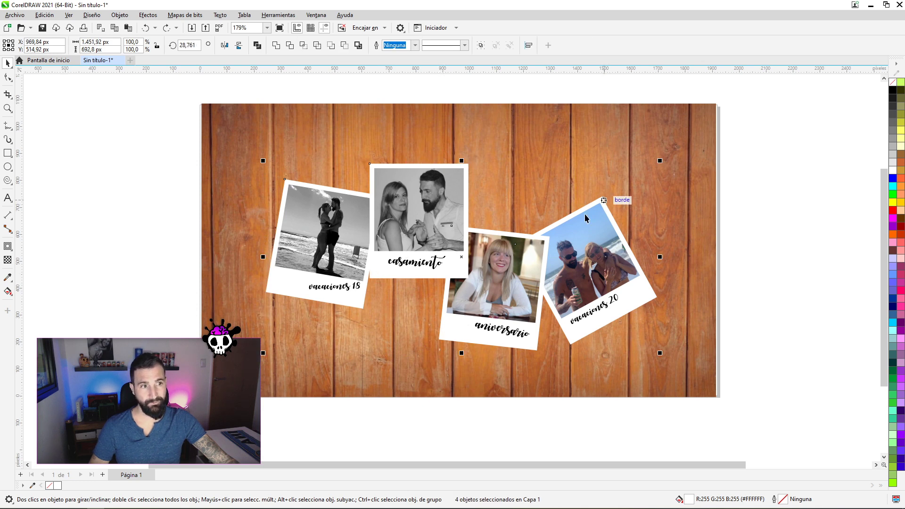
pyautogui.click(8, 247)
pyautogui.moveTo(455, 288); pyautogui.dragTo(512, 320)
pyautogui.moveTo(555, 347)
pyautogui.mouseDown()
pyautogui.moveTo(584, 374)
pyautogui.moveTo(565, 352)
pyautogui.mouseUp()
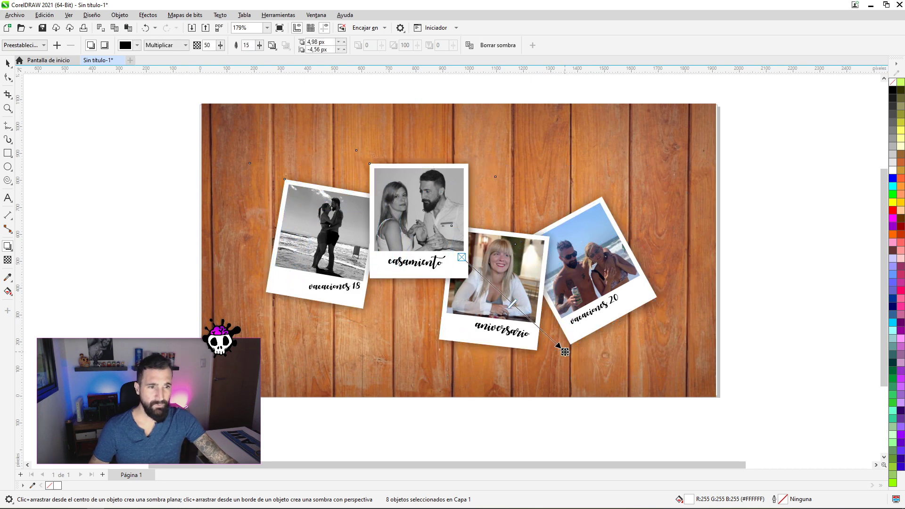
# - Set the drop shadow feathering to 5 and opacity to 80
pyautogui.doubleClick(251, 45)
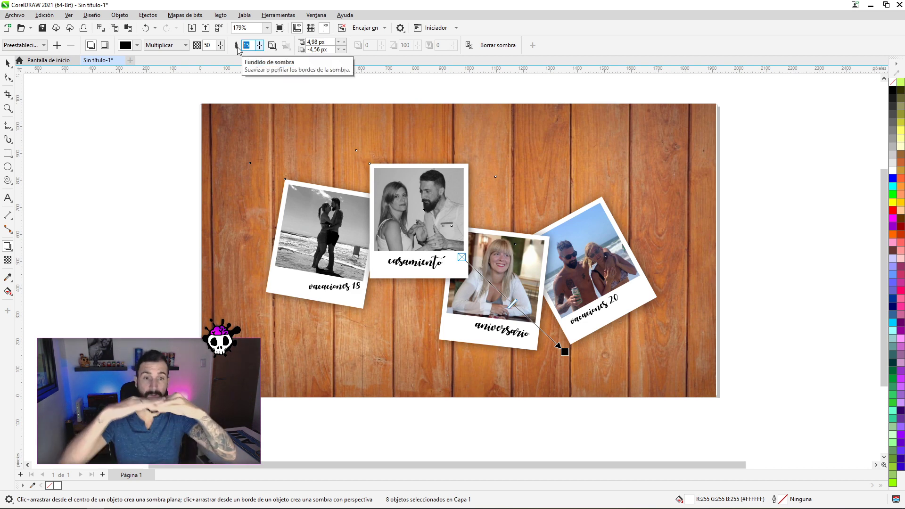
pyautogui.write('5')
pyautogui.press('Return')
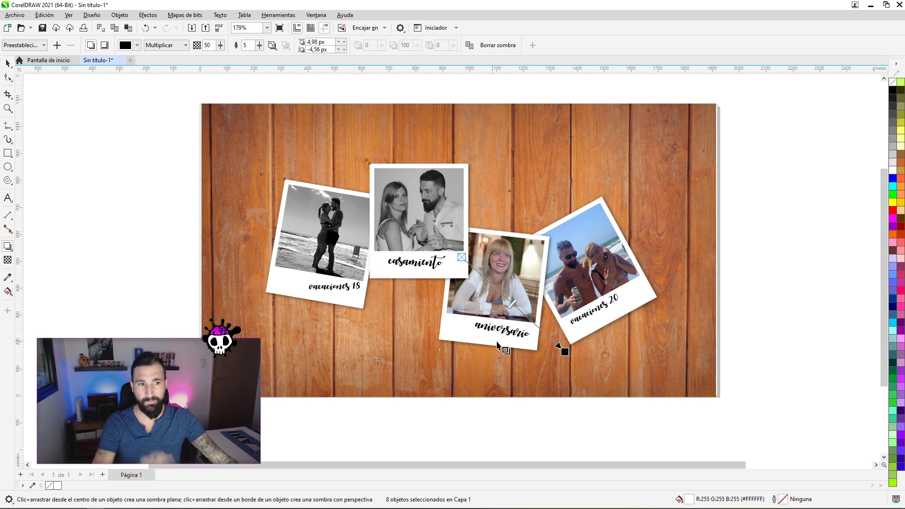
pyautogui.scroll(3, 538, 356)
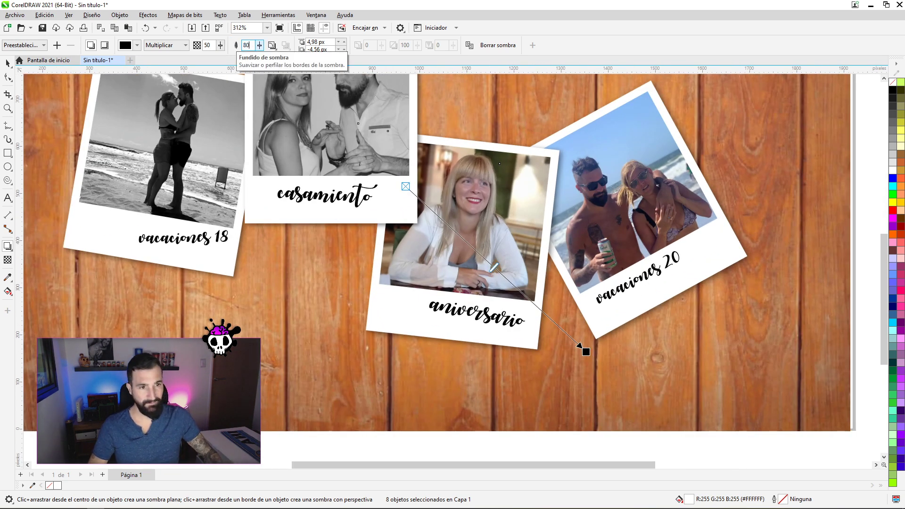
pyautogui.press('Return')
pyautogui.doubleClick(247, 45)
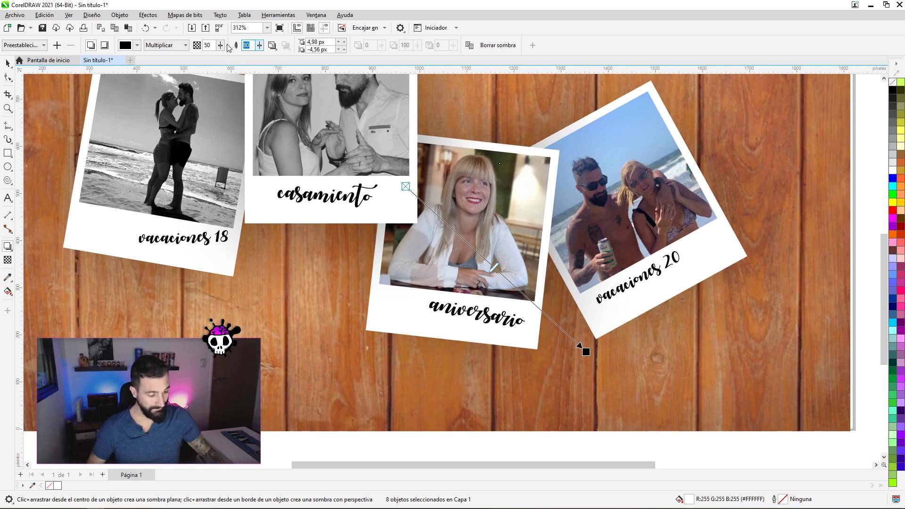
pyautogui.write('5')
pyautogui.press('Return')
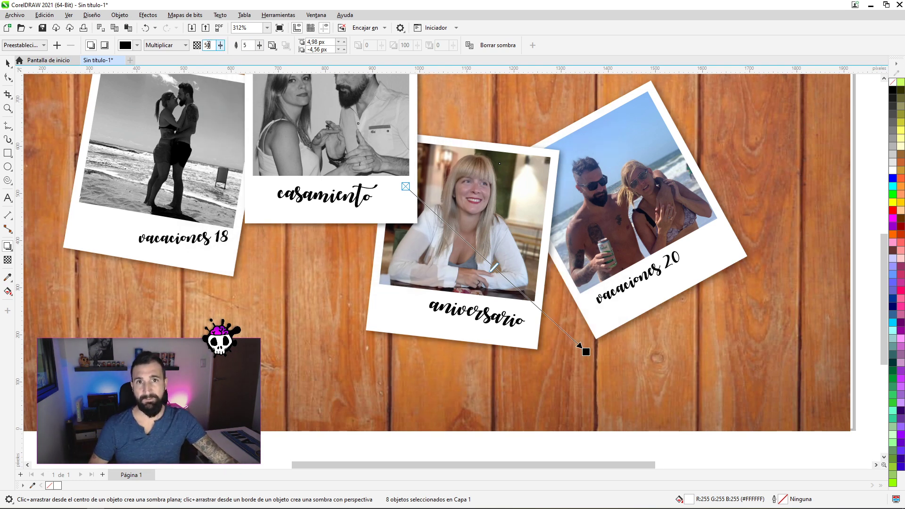
pyautogui.write('80')
pyautogui.press('Return')
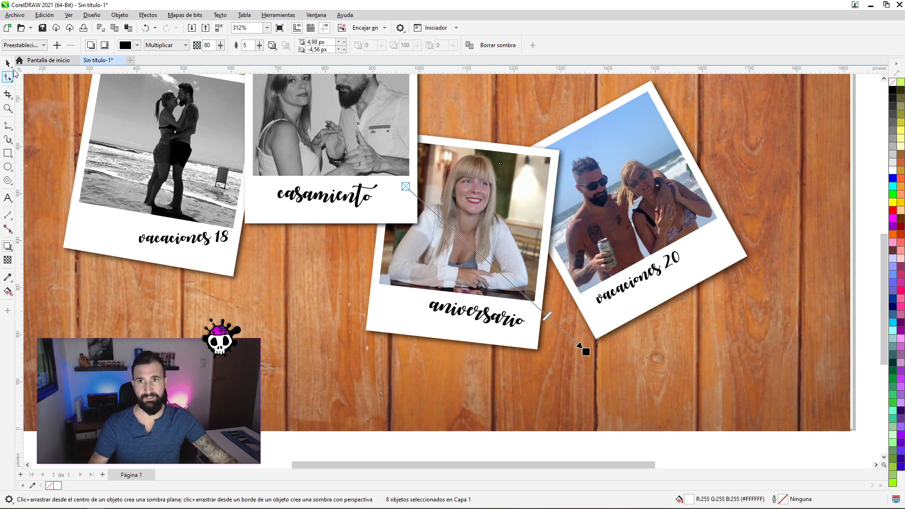
# - Return to the Pick tool, select the casamiento polaroid, then deselect it
pyautogui.click(7, 62)
pyautogui.scroll(-2, 426, 285)
pyautogui.click(394, 188)
pyautogui.press('Escape')
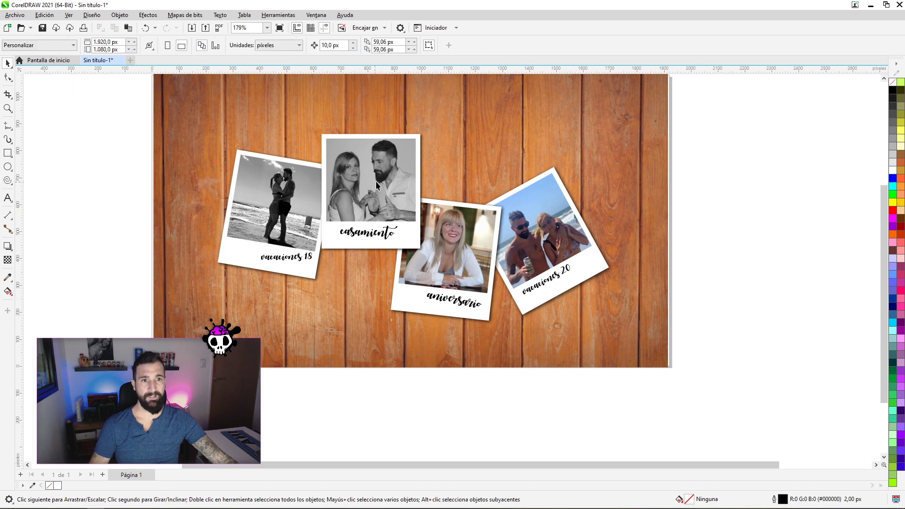
pyautogui.scroll(-1, 375, 181)
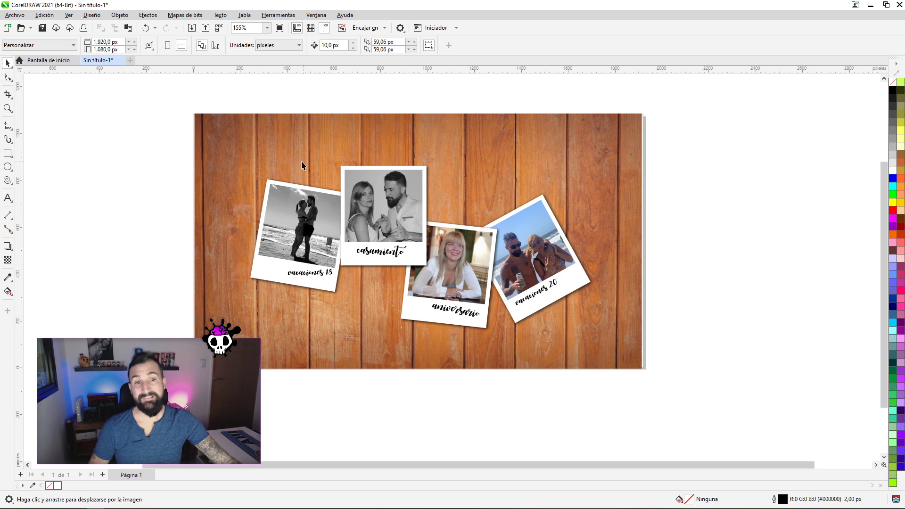
pyautogui.moveTo(387, 278)
pyautogui.mouseDown()
pyautogui.moveTo(292, 300)
pyautogui.moveTo(502, 170)
pyautogui.mouseUp()
pyautogui.click(306, 282)
pyautogui.moveTo(534, 127); pyautogui.dragTo(593, 149)
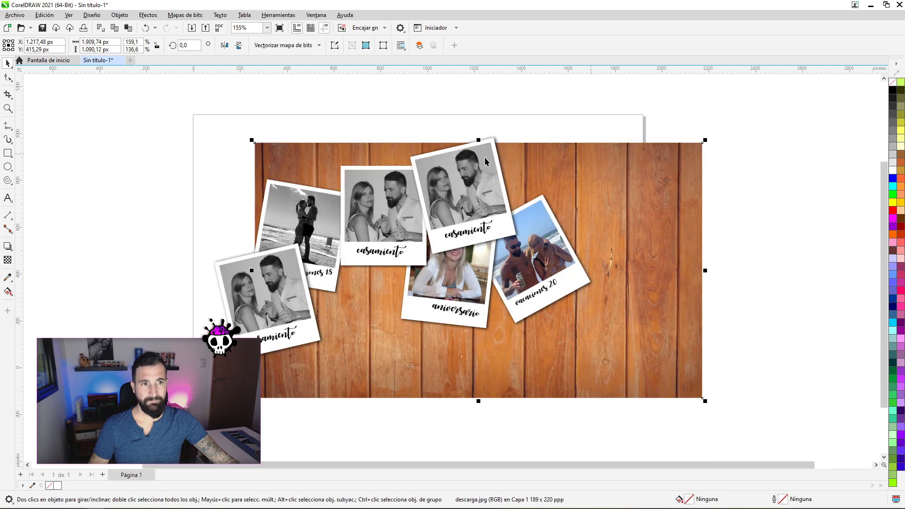
pyautogui.hotkey('ctrl', 'z')
pyautogui.click(491, 149)
pyautogui.moveTo(536, 257); pyautogui.dragTo(536, 254)
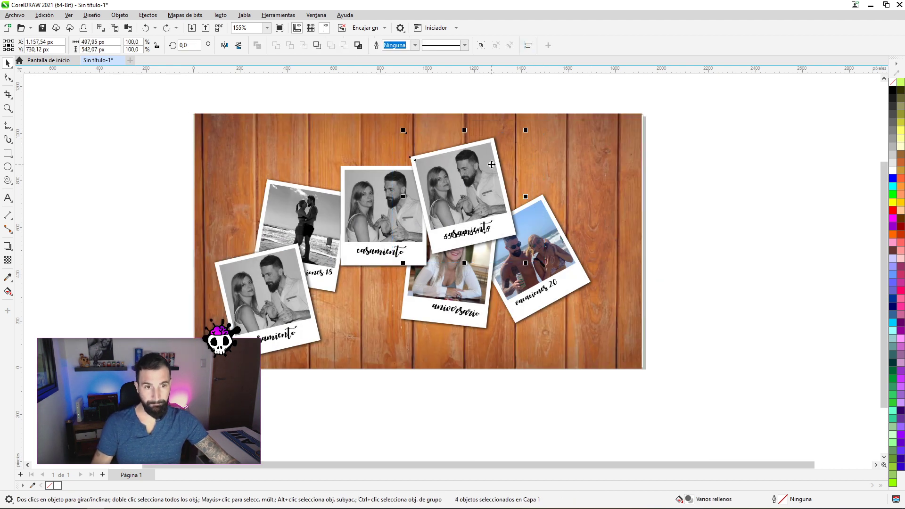
pyautogui.hotkey('ctrl', 'g')
pyautogui.click(492, 161)
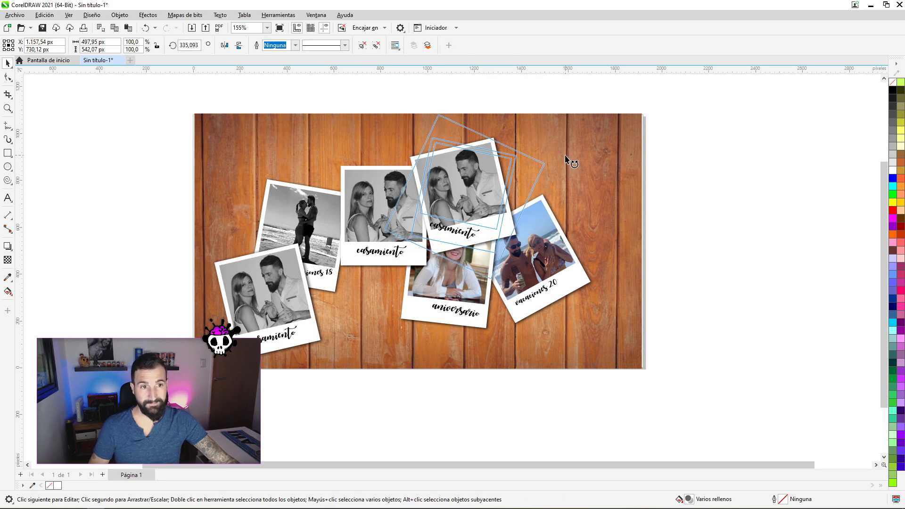
pyautogui.moveTo(528, 132); pyautogui.dragTo(522, 220)
pyautogui.moveTo(548, 111); pyautogui.dragTo(542, 174)
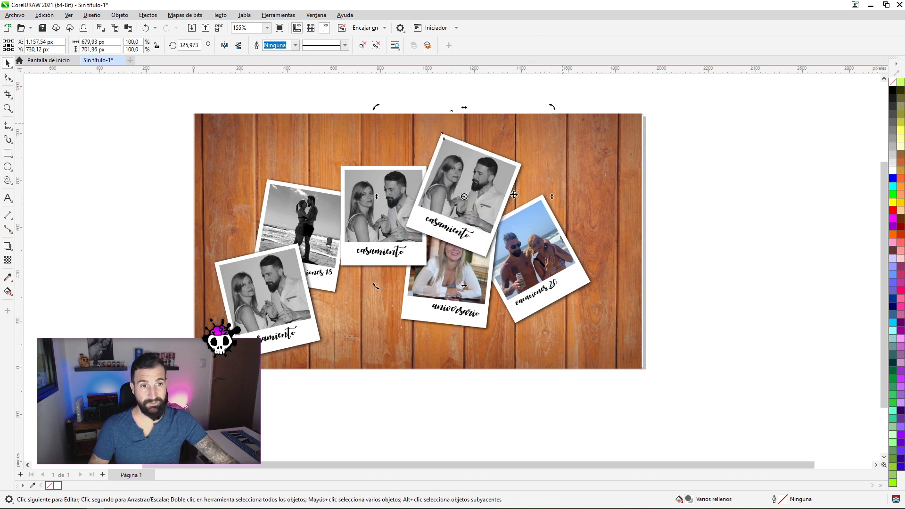
pyautogui.click(482, 197)
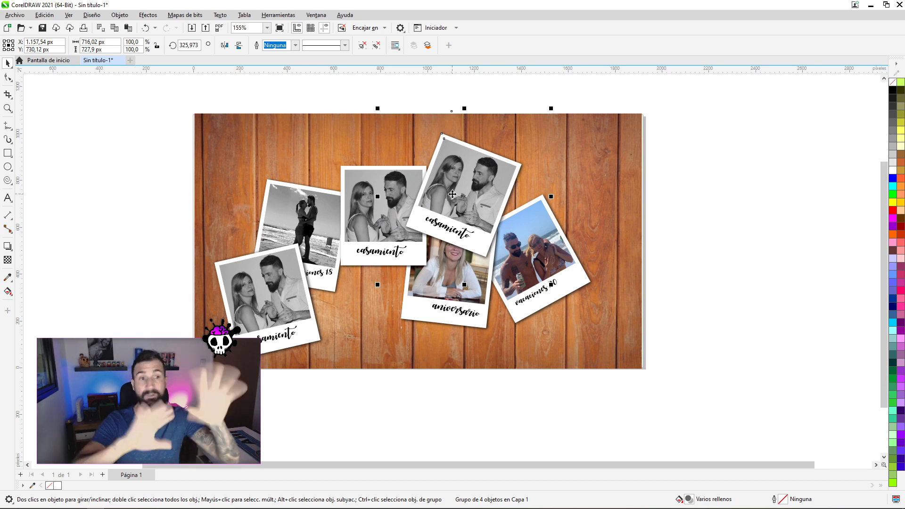
pyautogui.moveTo(452, 194)
pyautogui.mouseDown()
pyautogui.moveTo(386, 295)
pyautogui.moveTo(405, 276)
pyautogui.mouseUp()
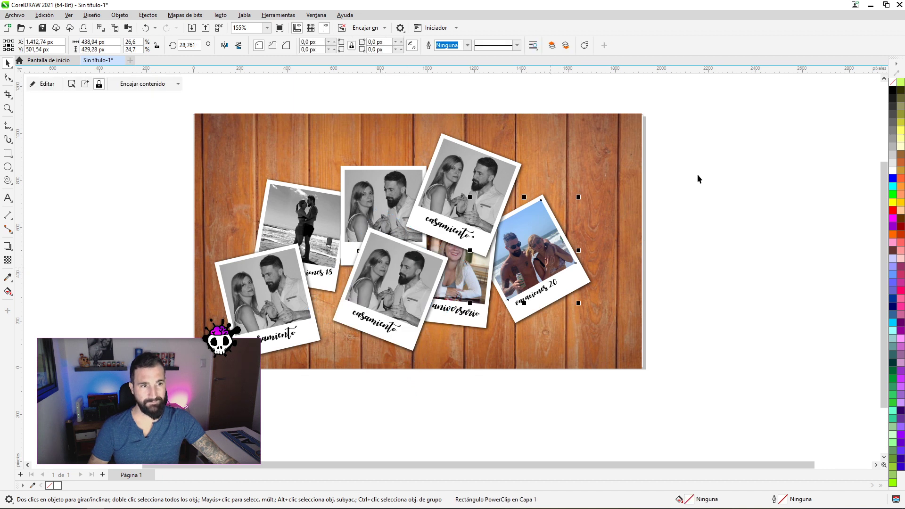
pyautogui.click(663, 220)
pyautogui.moveTo(565, 289); pyautogui.dragTo(555, 269)
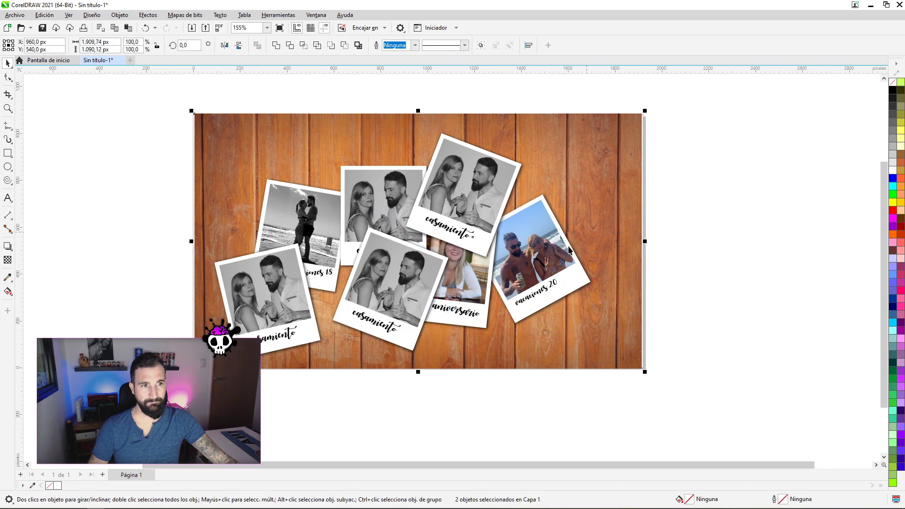
pyautogui.click(554, 259)
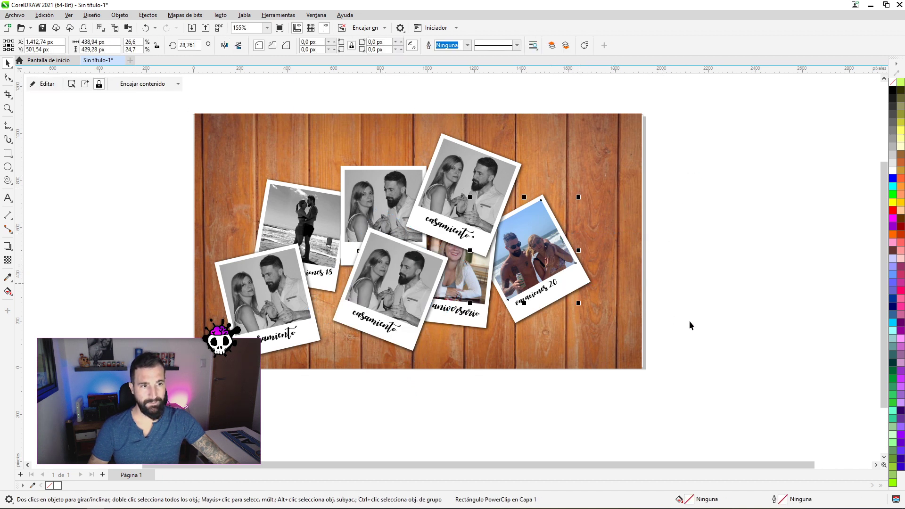
pyautogui.moveTo(467, 183); pyautogui.dragTo(487, 214)
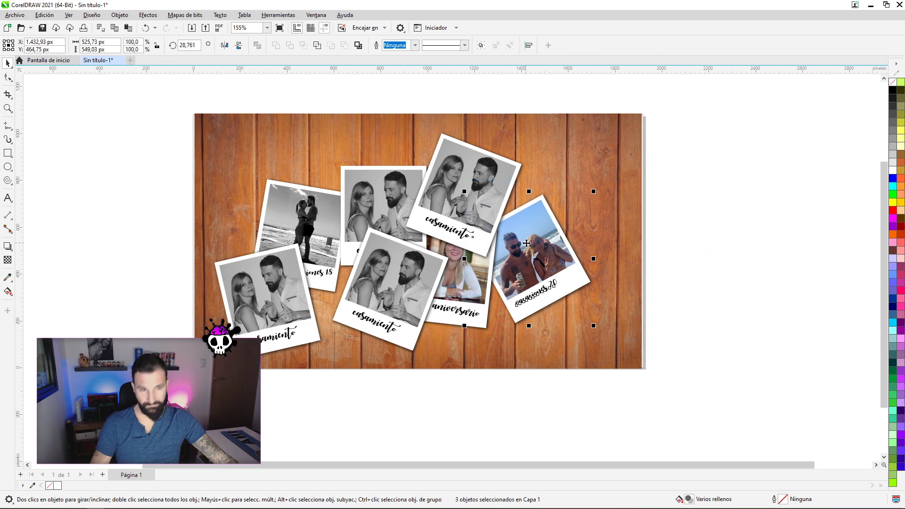
pyautogui.moveTo(526, 243); pyautogui.dragTo(273, 168)
pyautogui.click(273, 168)
pyautogui.moveTo(346, 115); pyautogui.dragTo(377, 150)
pyautogui.moveTo(278, 179)
pyautogui.mouseDown()
pyautogui.moveTo(392, 203)
pyautogui.moveTo(455, 184)
pyautogui.moveTo(495, 281)
pyautogui.mouseUp()
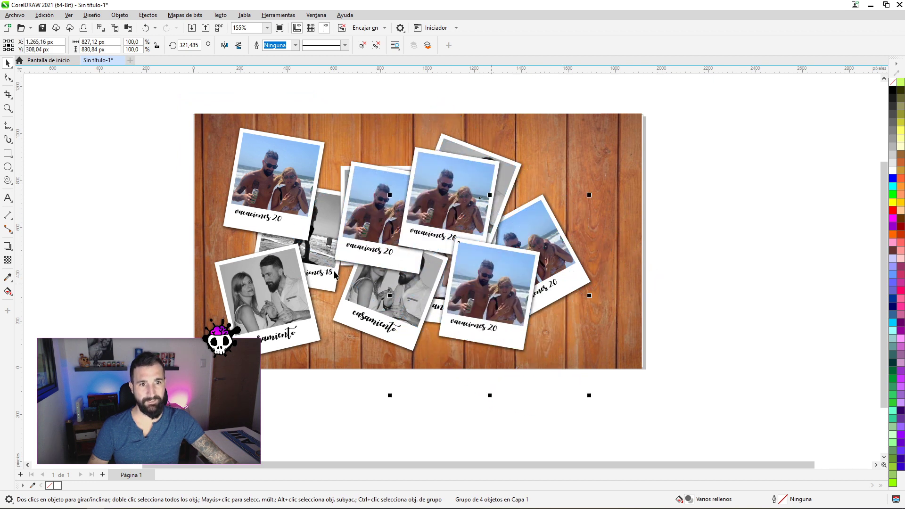
pyautogui.moveTo(434, 312); pyautogui.dragTo(385, 385)
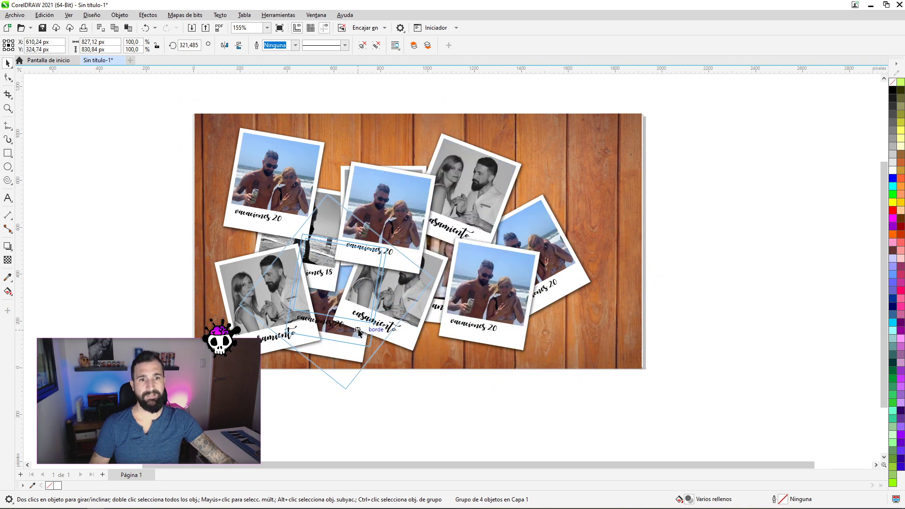
pyautogui.click(704, 222)
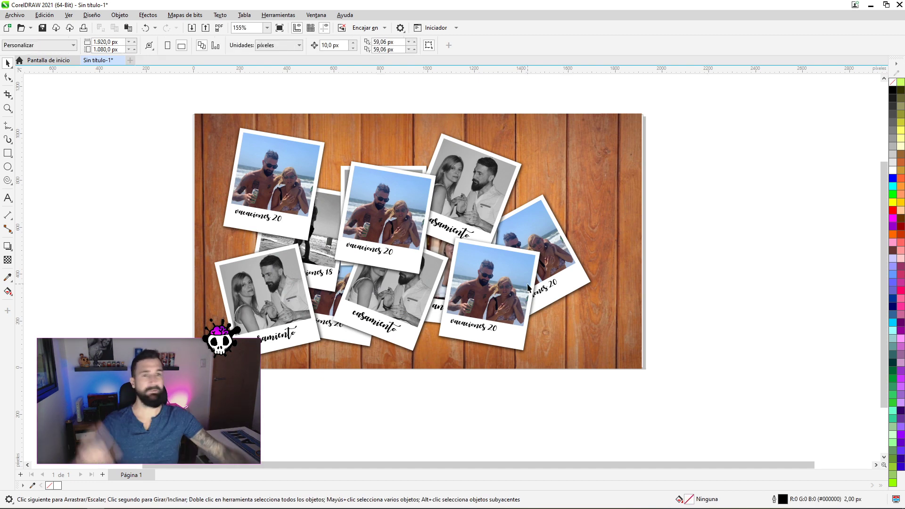
pyautogui.scroll(2, 392, 252)
pyautogui.moveTo(519, 249); pyautogui.dragTo(542, 273)
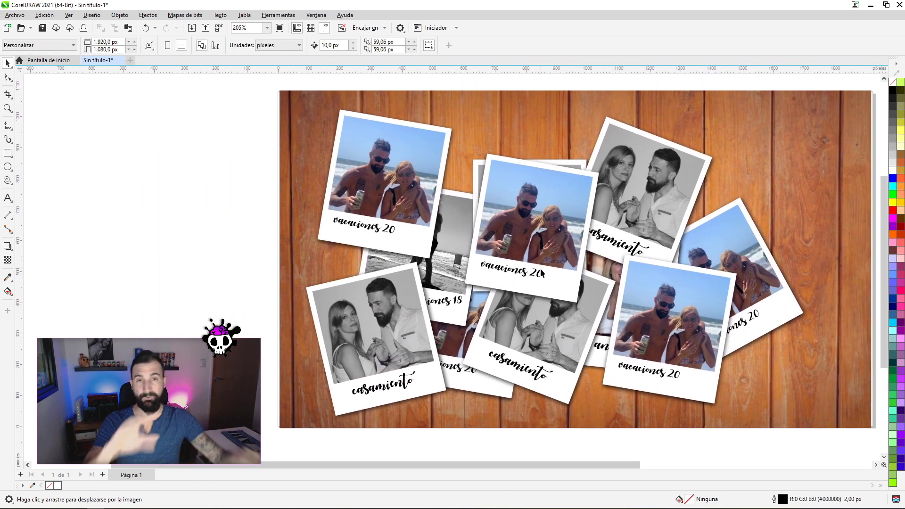
pyautogui.hscroll(2, 551, 278)
pyautogui.hotkey('ctrl', 'z')
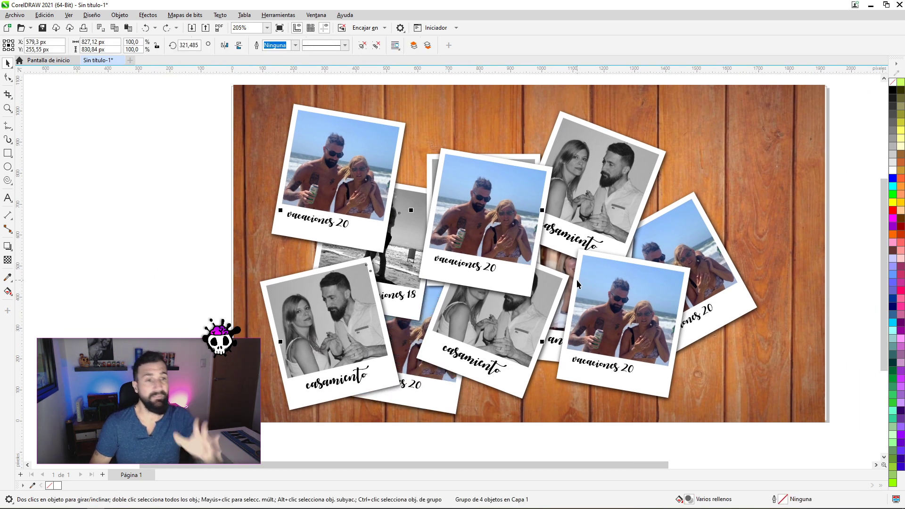
pyautogui.hotkey('ctrl', 'z')
pyautogui.hotkey('ctrl', 'z')
pyautogui.hotkey('ctrl', 'z')
pyautogui.hotkey('ctrl', 'z')
pyautogui.hotkey('ctrl', 'z')
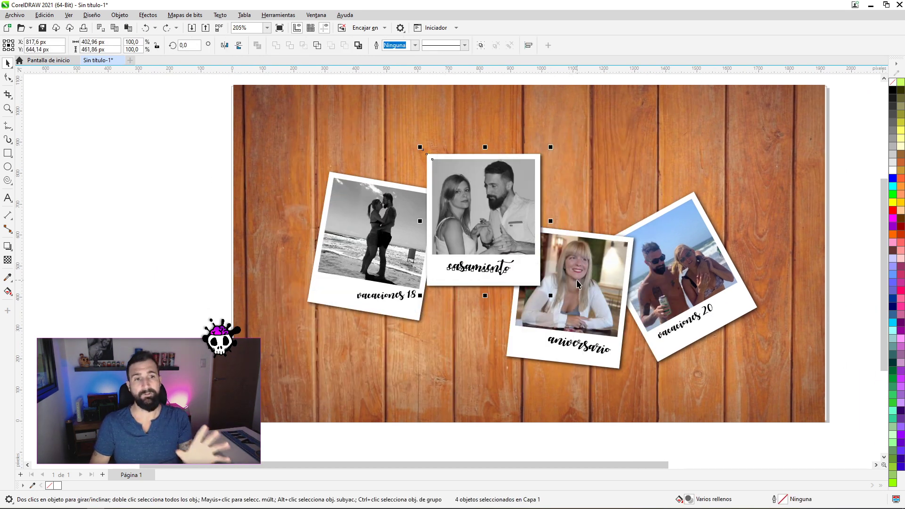
pyautogui.moveTo(604, 286); pyautogui.dragTo(574, 293)
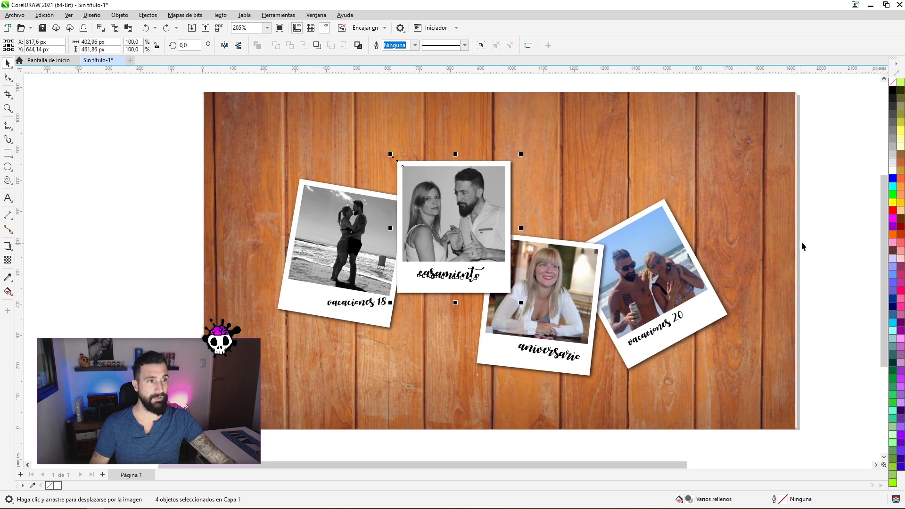
pyautogui.click(820, 232)
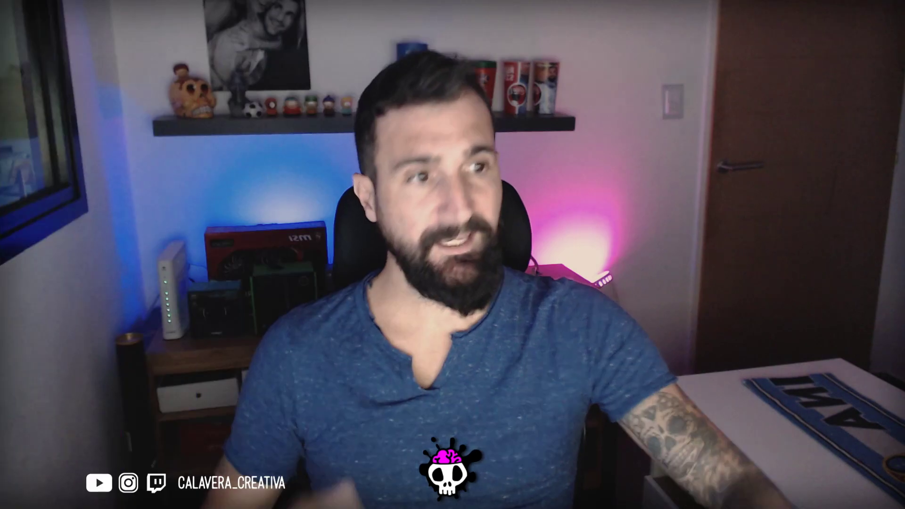